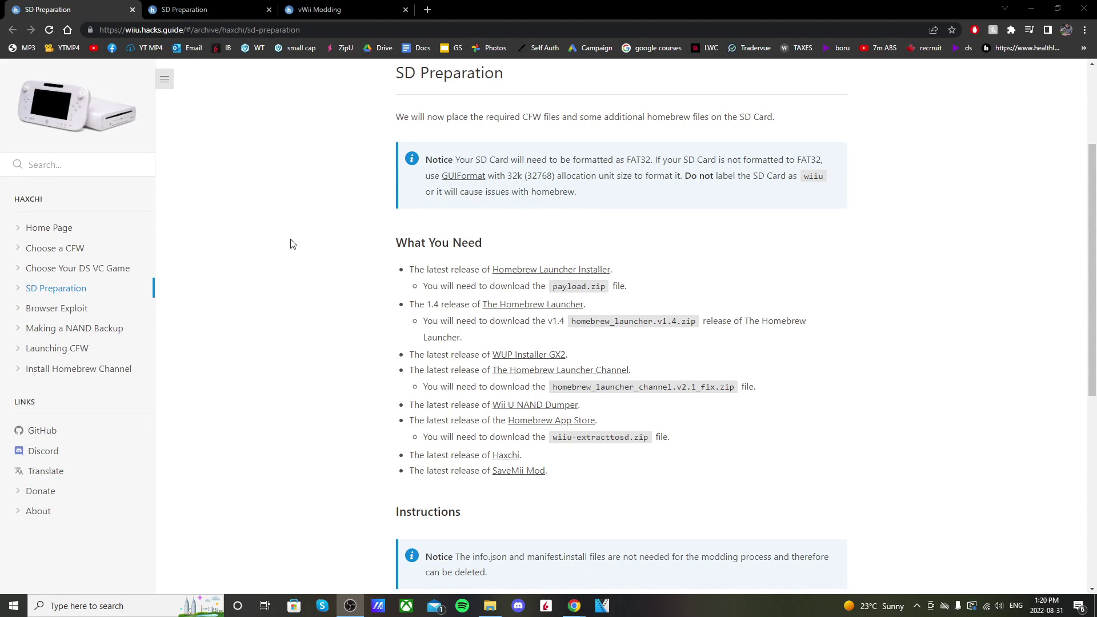
# - Download the WUP Installer GX2 archive and the Homebrew App Store release's wiiu-extracttosd.zip from the Haxchi guide links
pyautogui.click(536, 362)
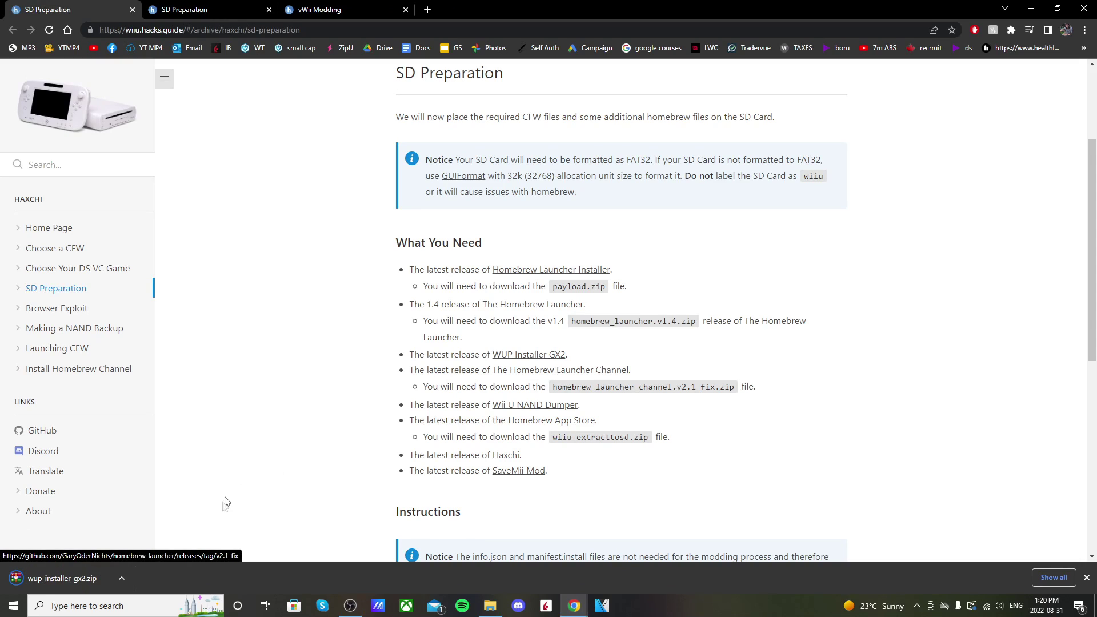
pyautogui.click(559, 423)
pyautogui.scroll(-15, 492, 297)
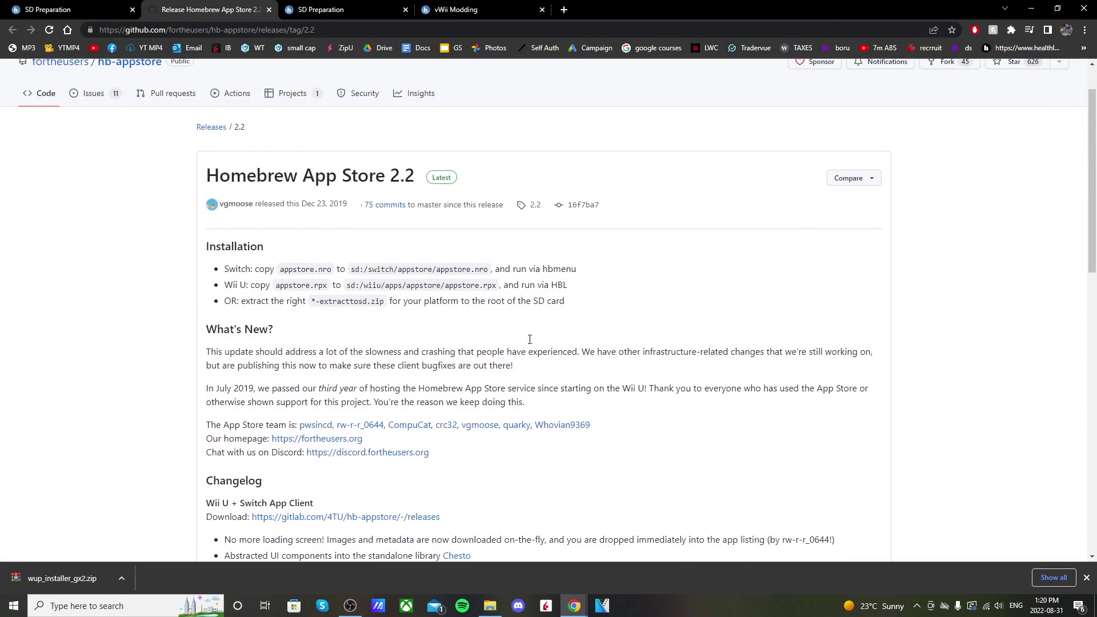
pyautogui.scroll(-2, 536, 343)
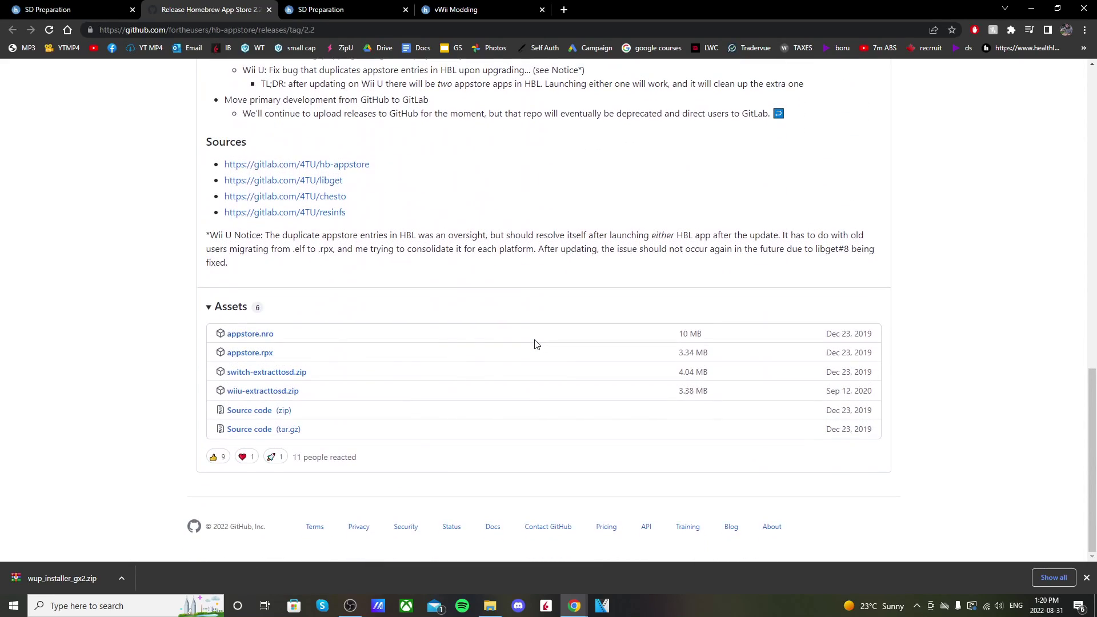
pyautogui.click(264, 394)
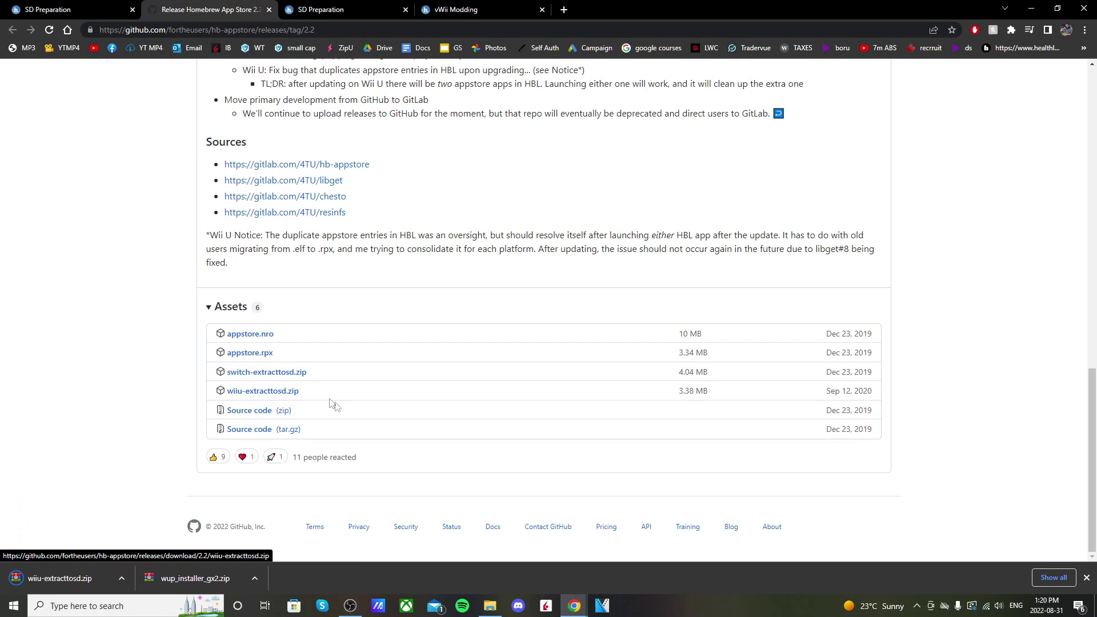
# - Download the SaveMii Mod archive from the Haxchi SD Preparation guide and close the Homebrew App Store release page
pyautogui.click(78, 7)
pyautogui.scroll(-1, 515, 171)
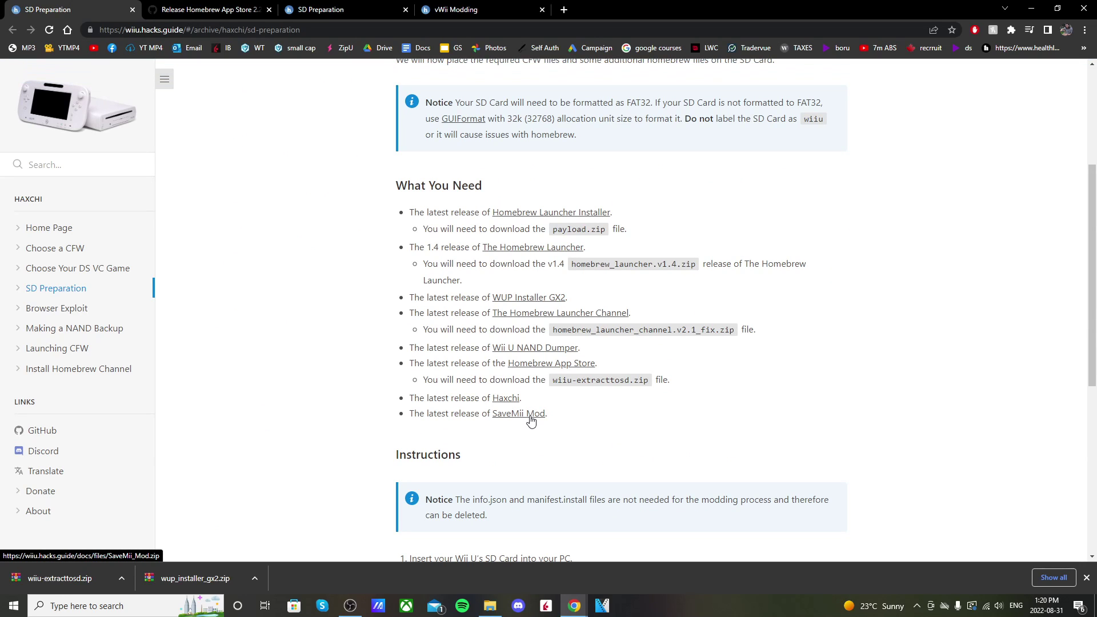
pyautogui.click(529, 418)
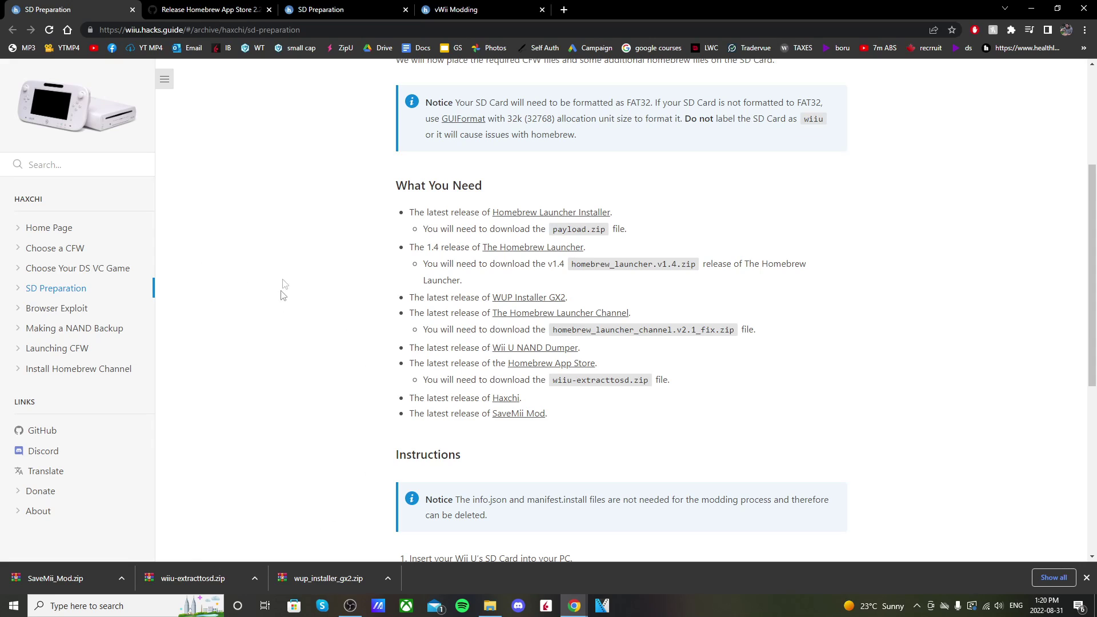
pyautogui.click(269, 10)
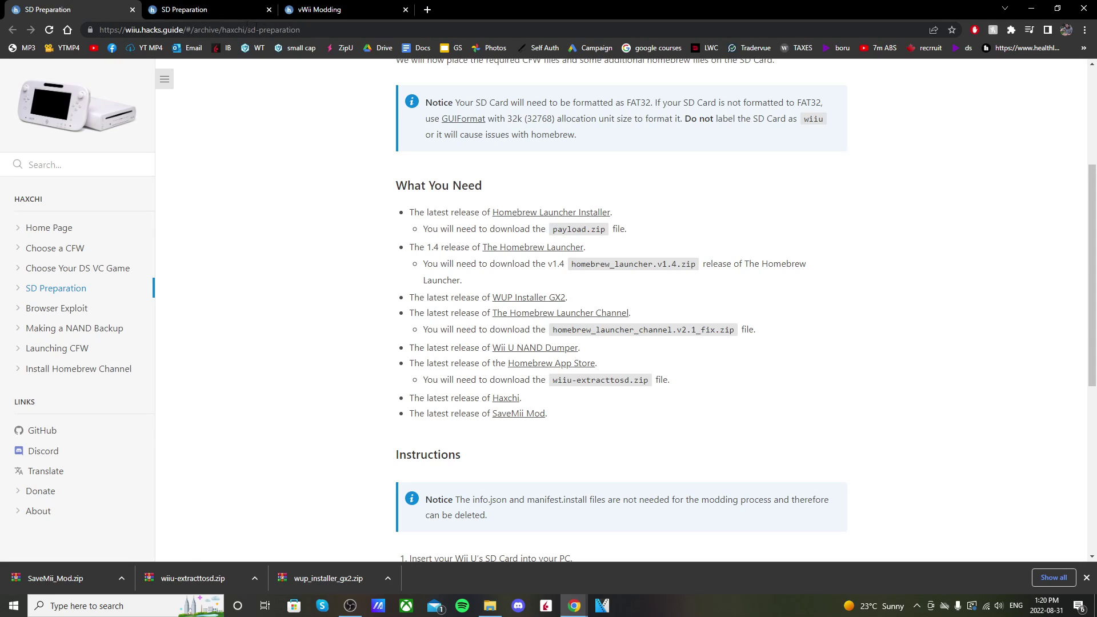
# - From the Tiramisu SD Preparation guide, download the package with Nanddumper, PayloadLoader Installer and Base-Tiramisu, and close its download page
pyautogui.click(208, 8)
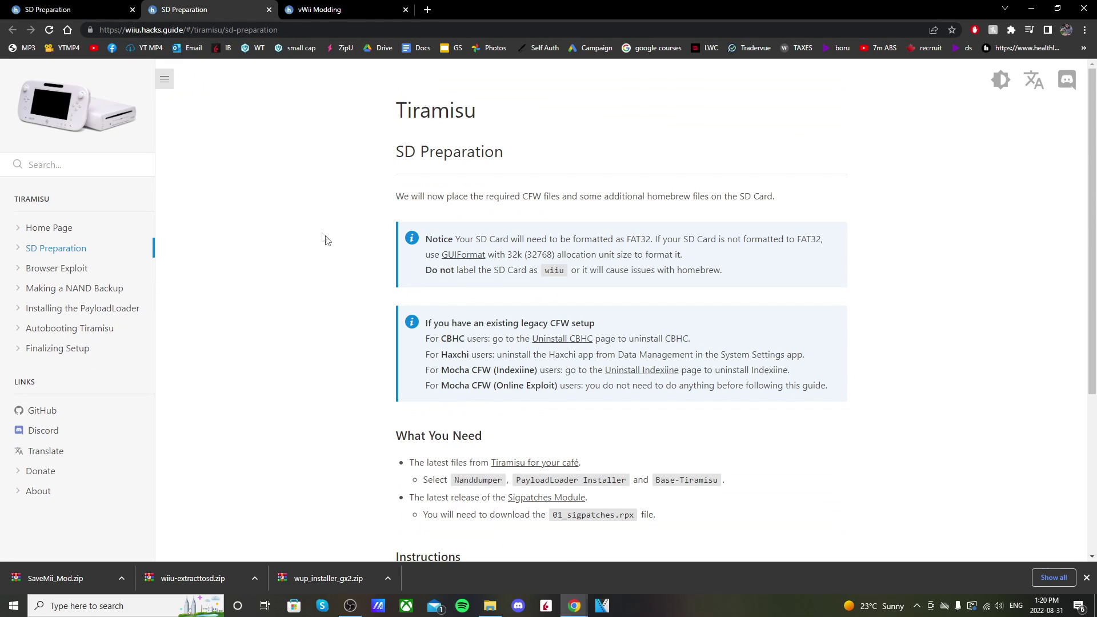
pyautogui.scroll(-3, 343, 257)
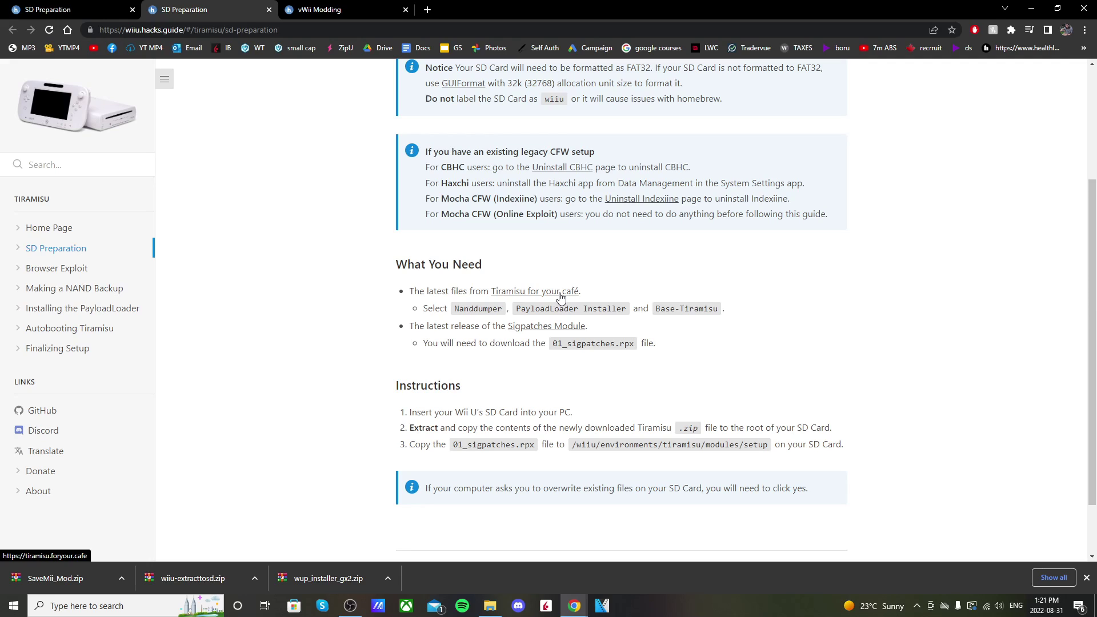
pyautogui.click(560, 293)
pyautogui.scroll(-2, 649, 355)
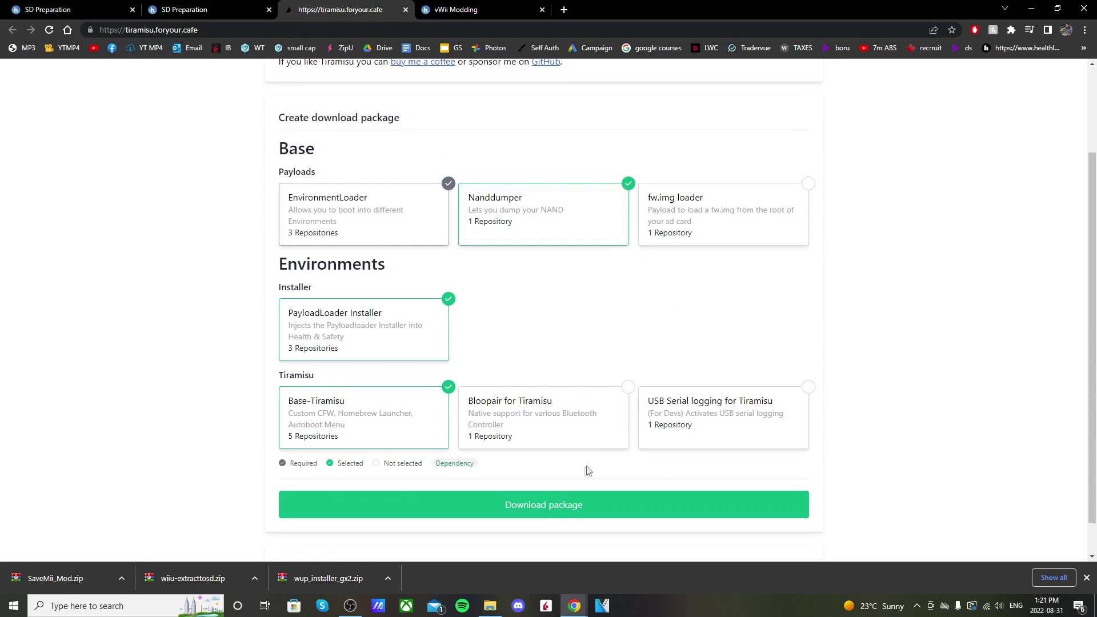
pyautogui.click(546, 512)
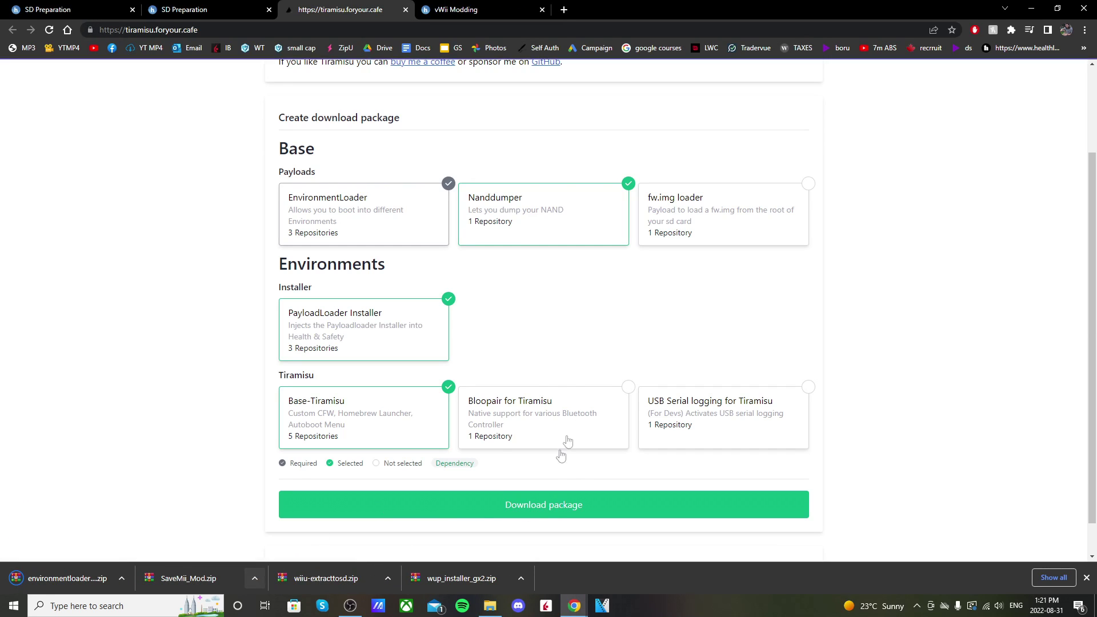
pyautogui.click(237, 9)
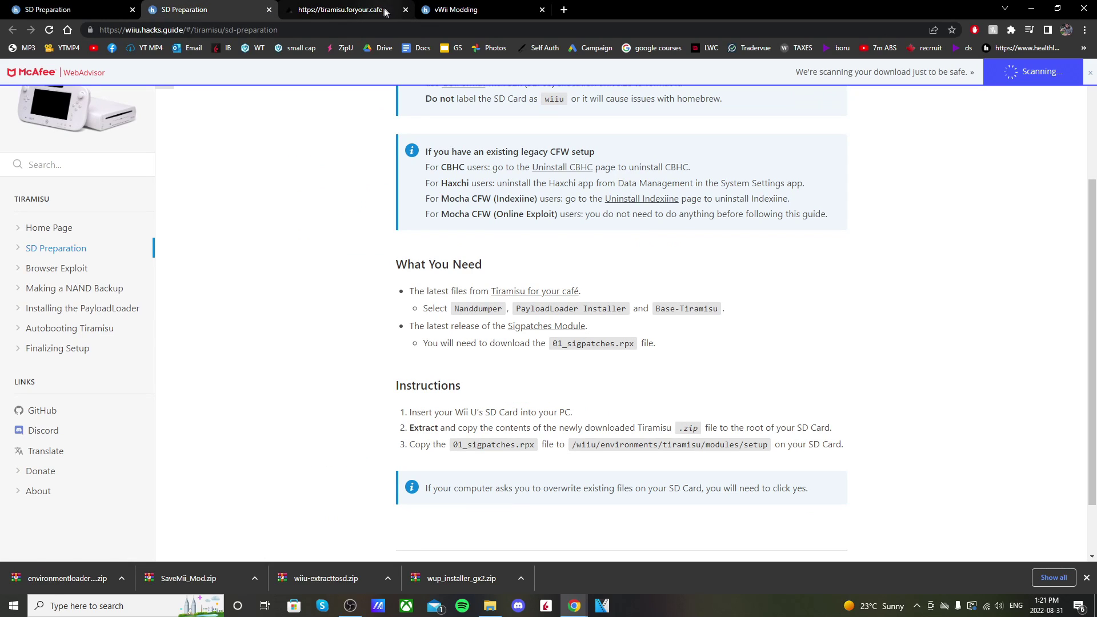
pyautogui.click(406, 10)
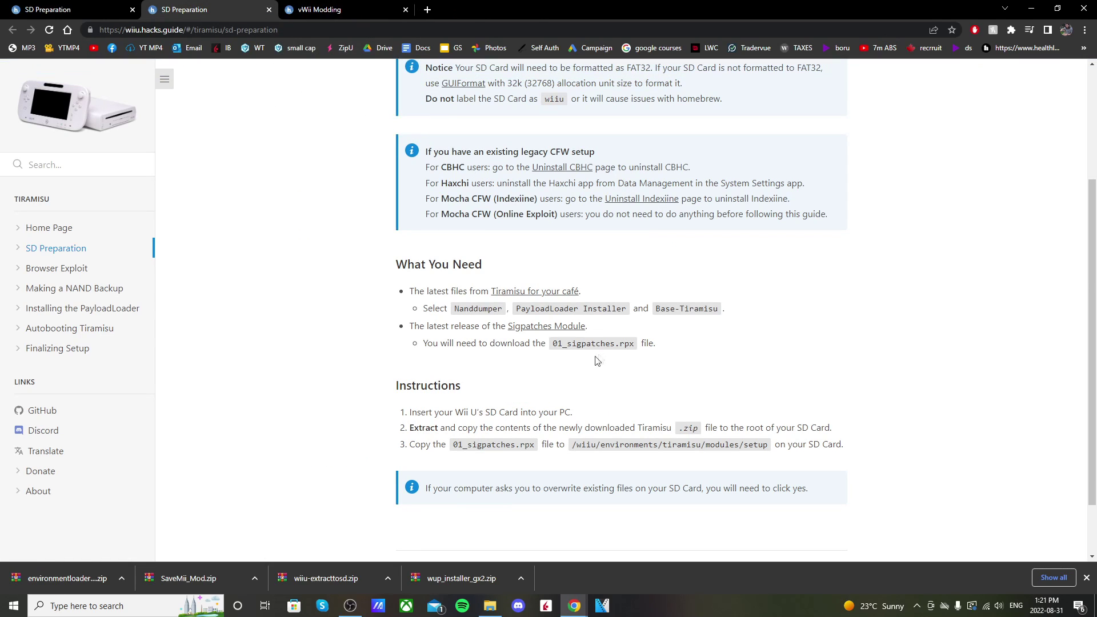
# - Download 01_sigpatches.rpx from the Sigpatches Module releases and close both the release page and the Tiramisu guide
pyautogui.click(563, 333)
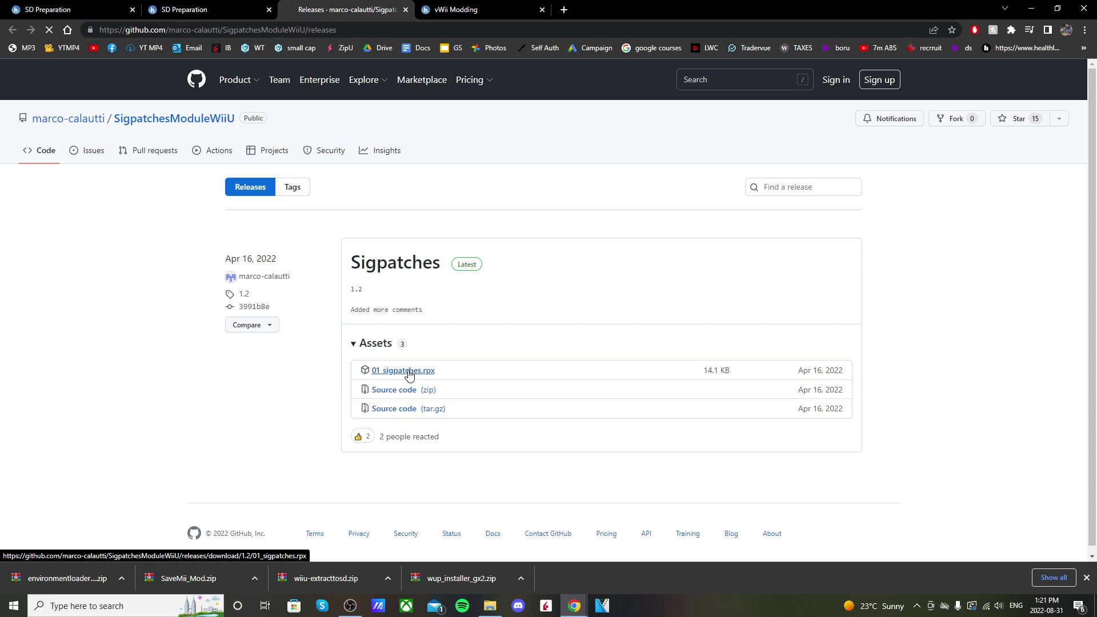
pyautogui.click(406, 9)
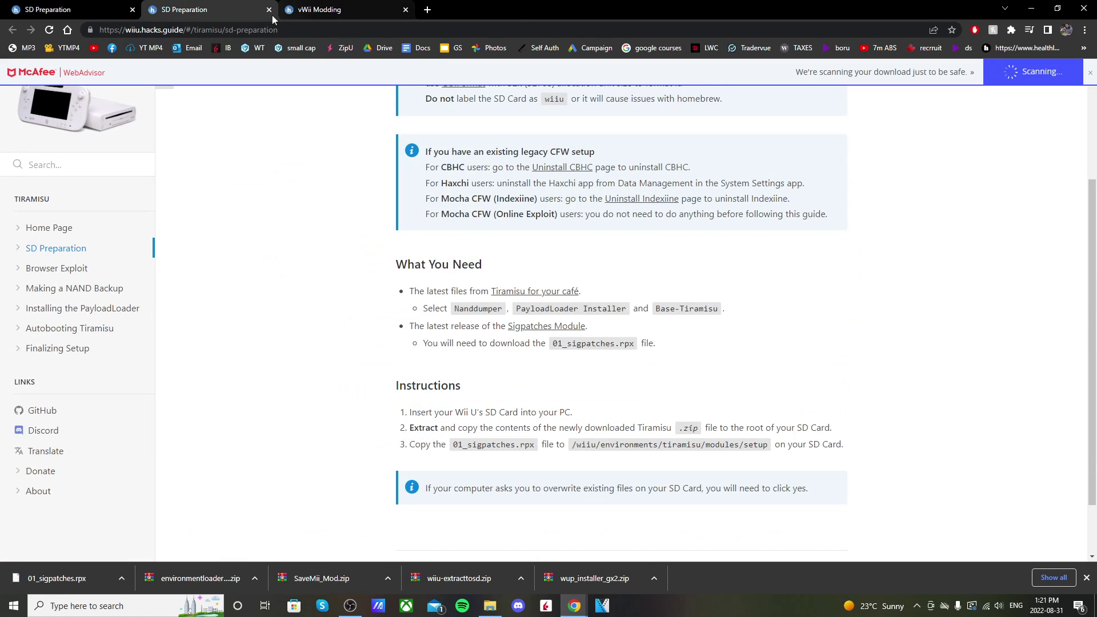
pyautogui.click(269, 9)
# - Download compat_installer.elf v1.1 from the vwii-compat-installer releases linked in the vWii Modding guide and close the release page
pyautogui.scroll(-2, 669, 332)
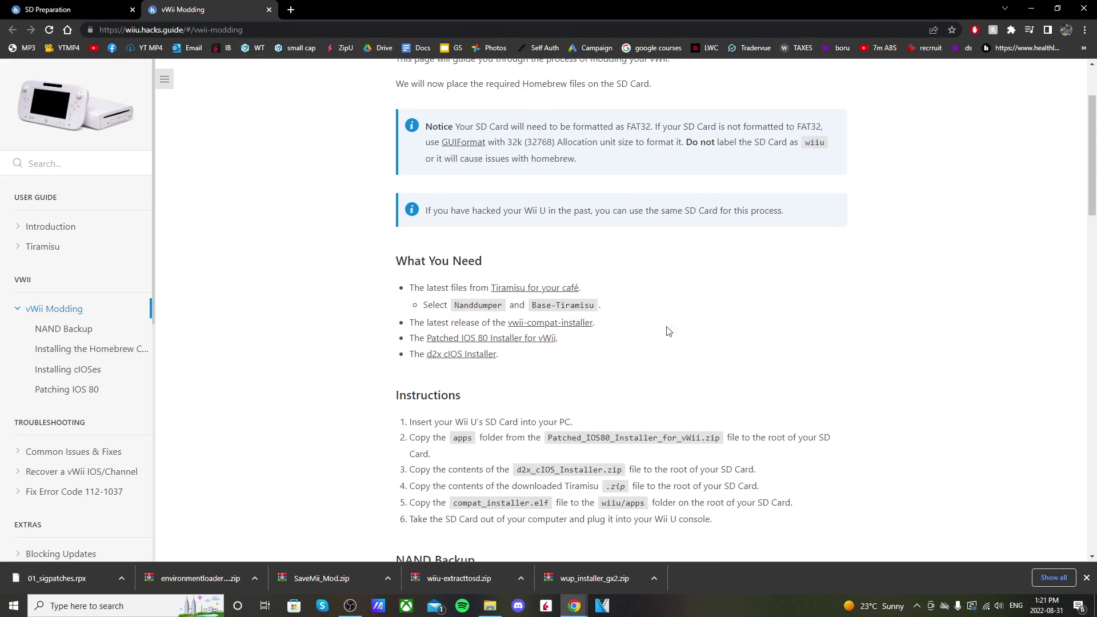
pyautogui.click(557, 326)
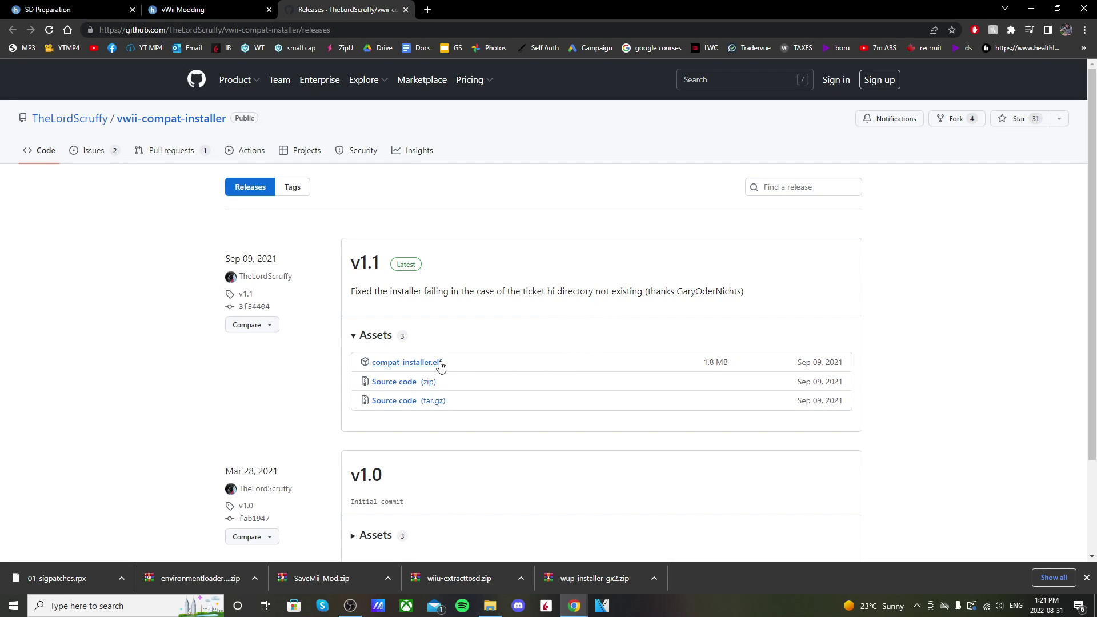
pyautogui.click(433, 366)
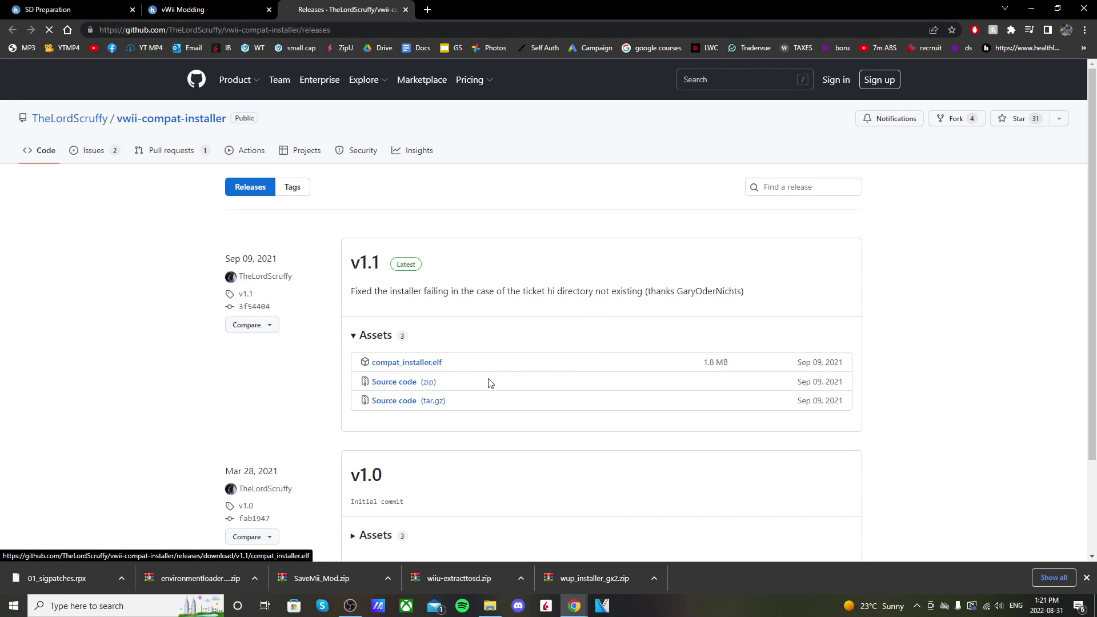
pyautogui.click(406, 9)
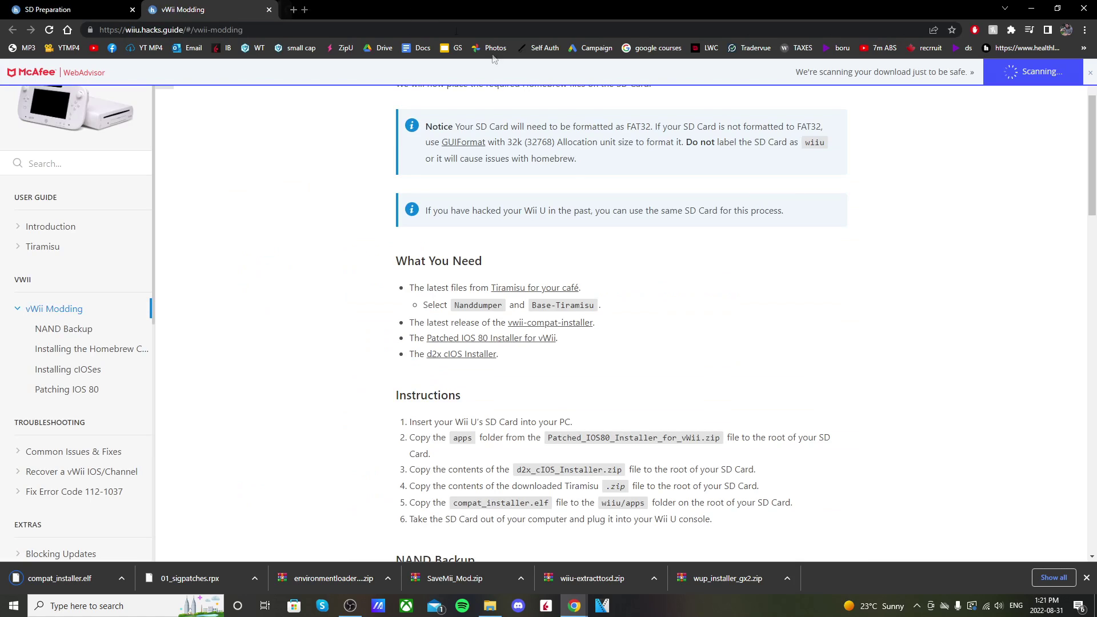
# - Download the Patched IOS 80 Installer for vWii and the d2x cIOS Installer, and close the browser
pyautogui.click(503, 341)
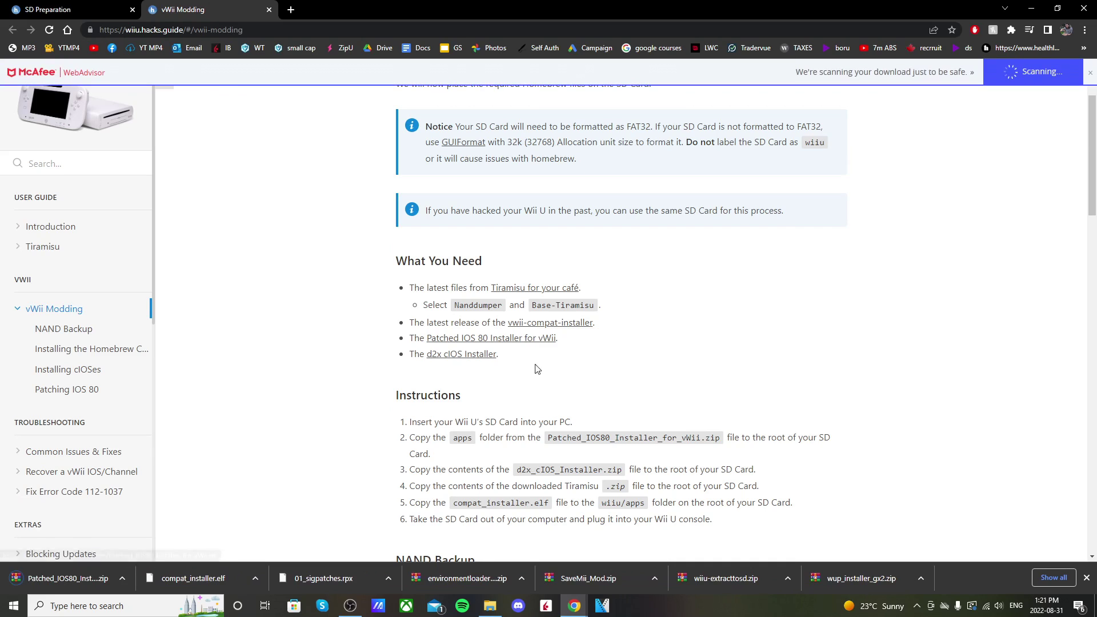
pyautogui.click(473, 354)
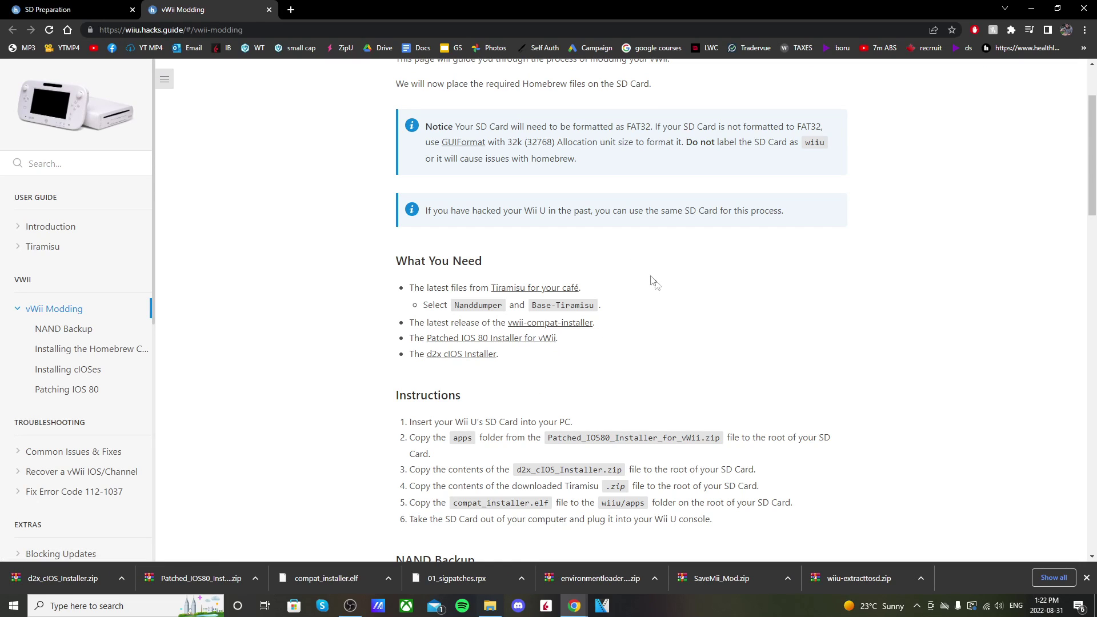
pyautogui.click(269, 10)
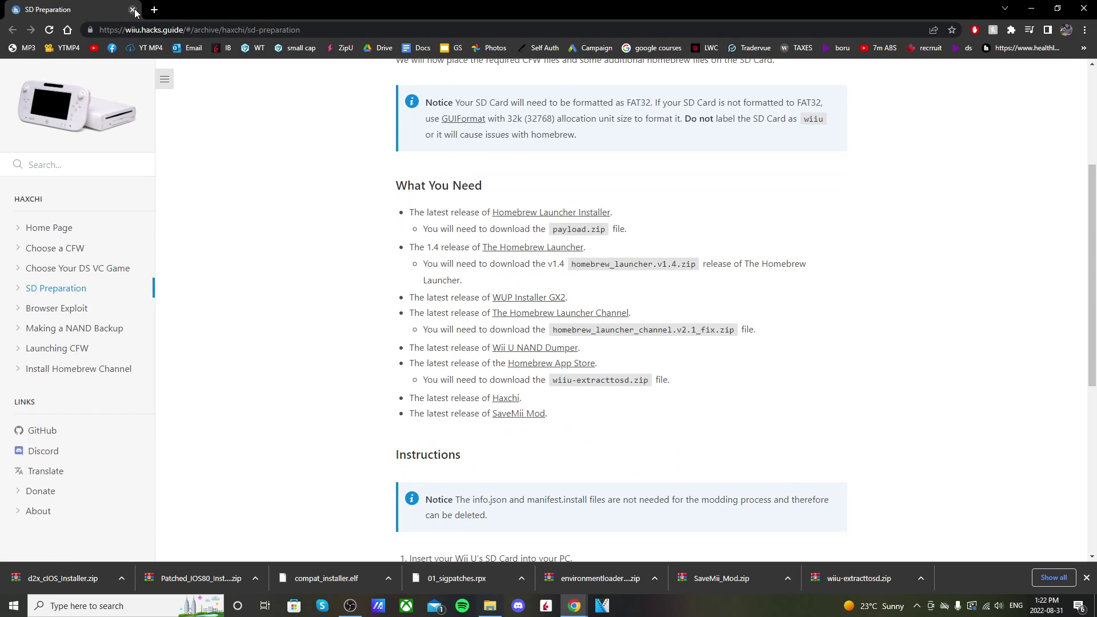
pyautogui.click(1084, 9)
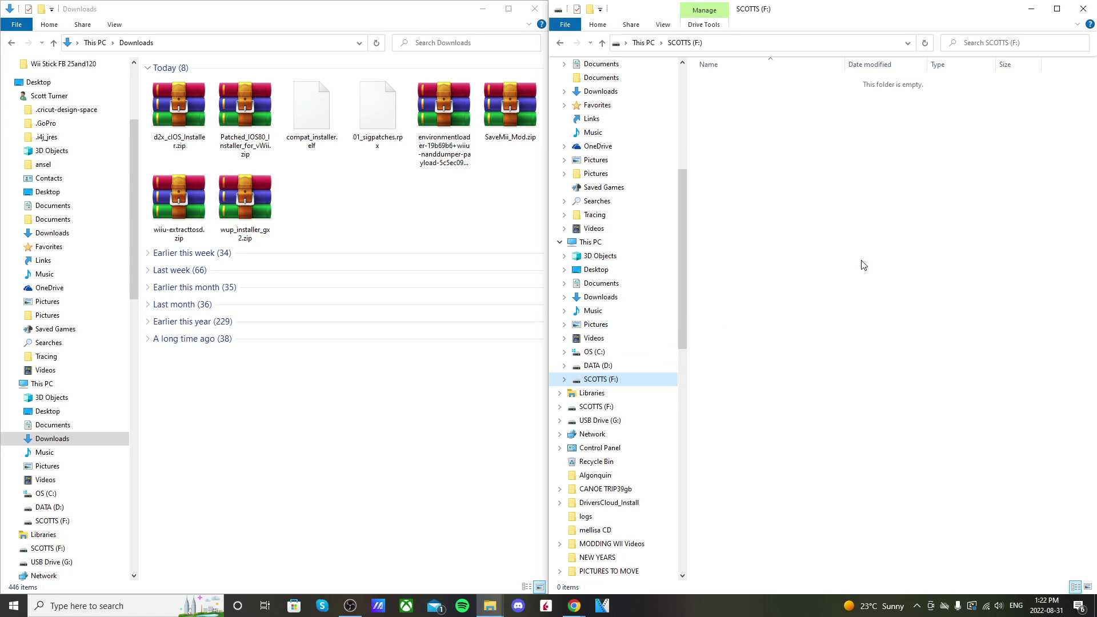
# - Check the file system and capacity of SD card drive F: and view the commands available for the drive
pyautogui.rightClick(830, 196)
pyautogui.click(876, 340)
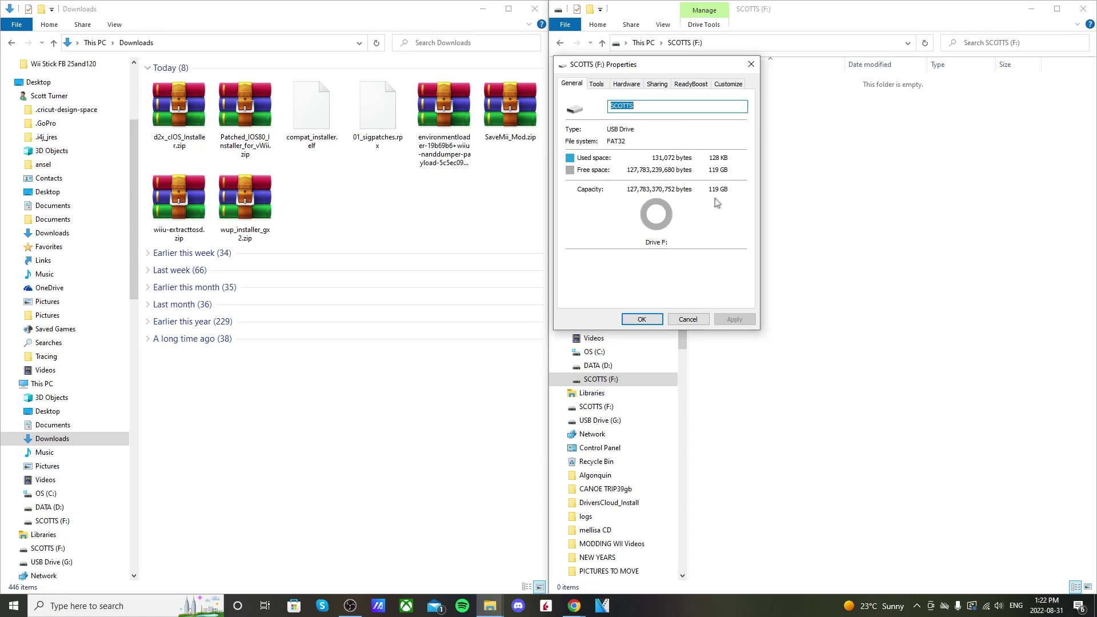
pyautogui.press('Escape')
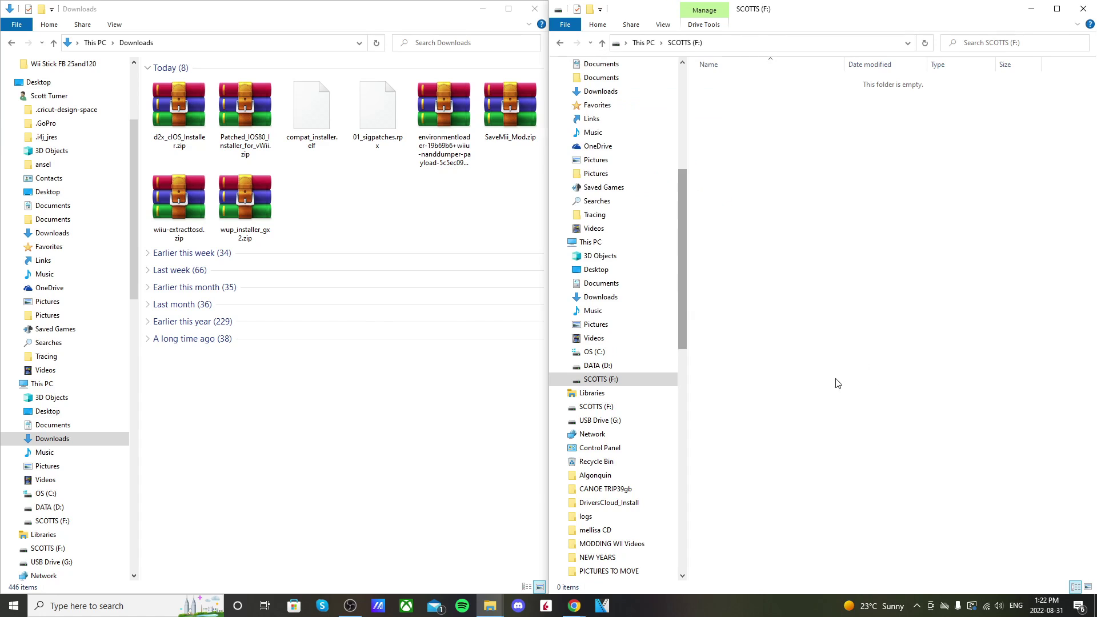
pyautogui.rightClick(610, 381)
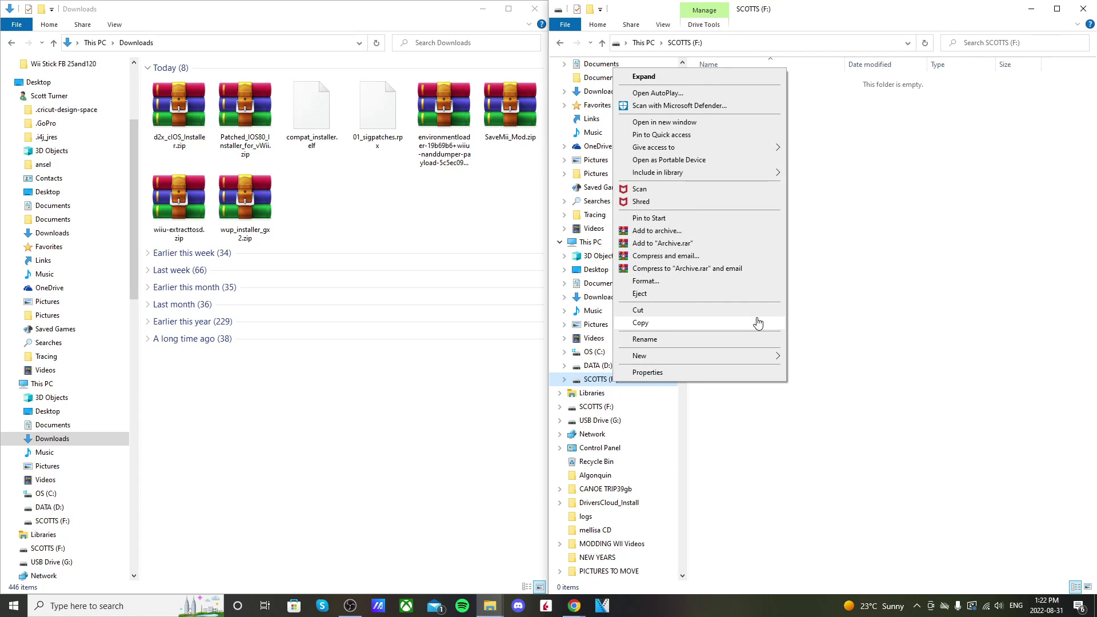
pyautogui.click(869, 297)
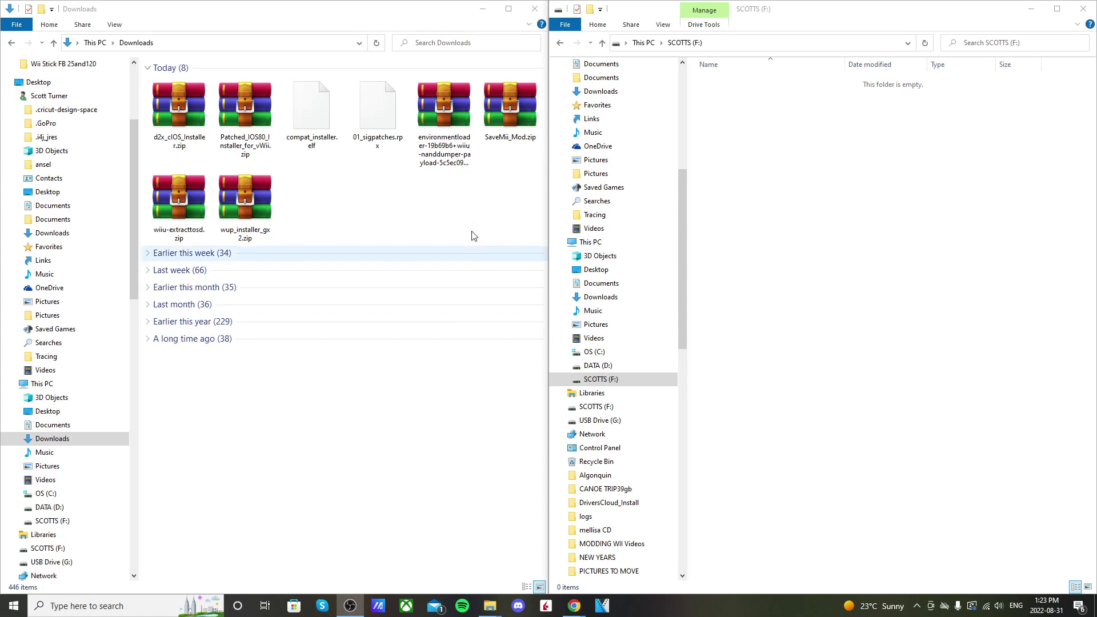
# - Extract the wiiu folder and versions.json from the environmentloader Tiramisu archive to the root of SD card drive F:
pyautogui.doubleClick(455, 147)
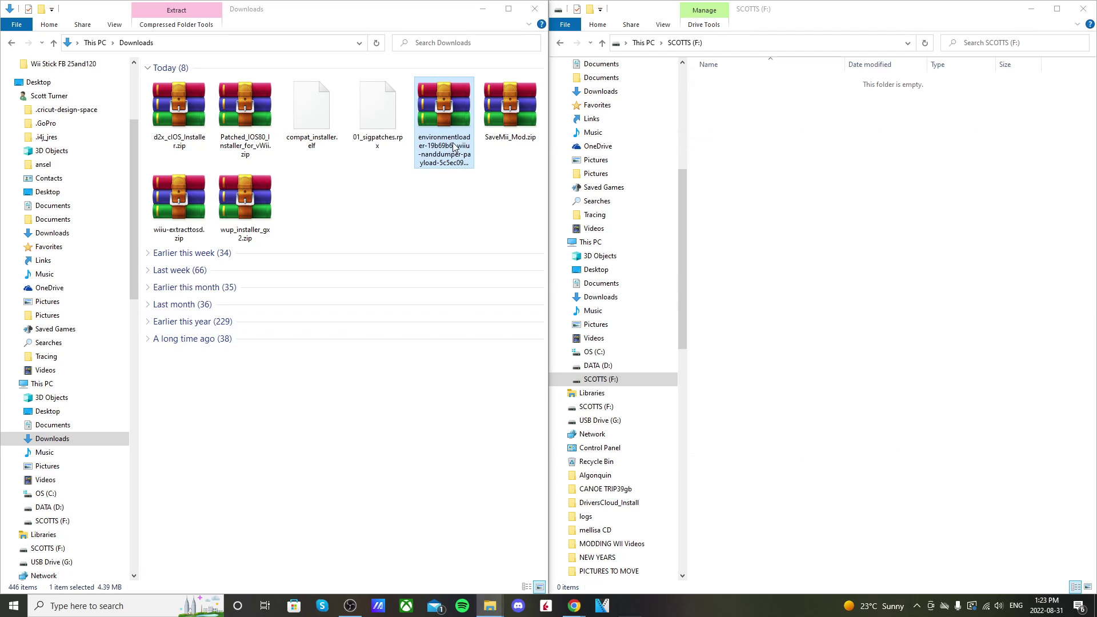
pyautogui.moveTo(838, 68); pyautogui.dragTo(379, 50)
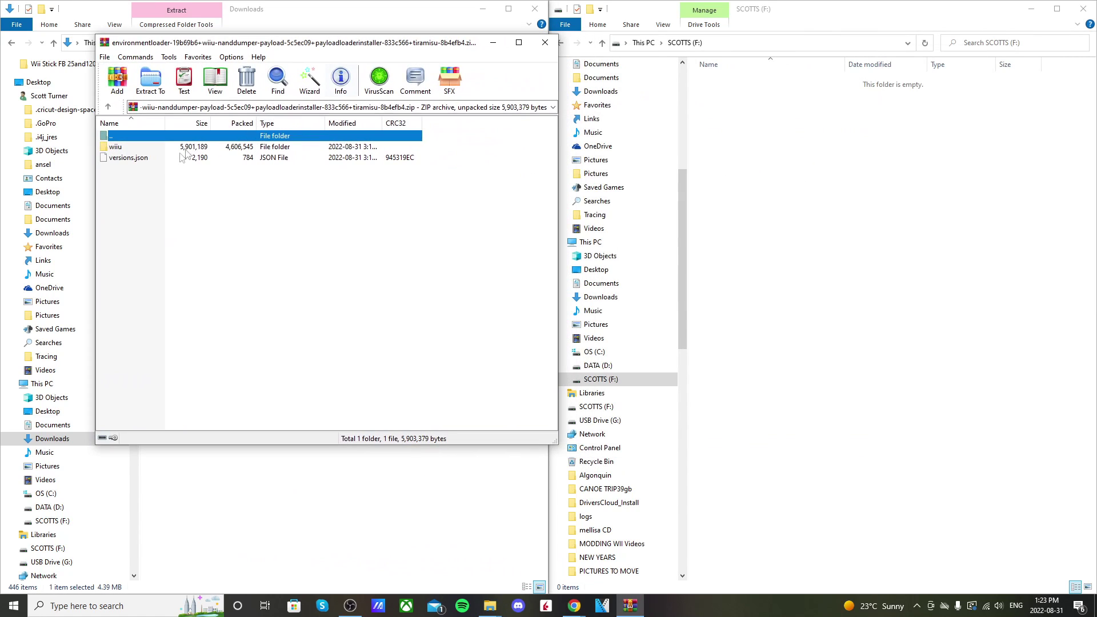
pyautogui.click(120, 147)
pyautogui.keyDown('shift'); pyautogui.click(142, 158); pyautogui.keyUp('shift')
pyautogui.moveTo(129, 152); pyautogui.dragTo(777, 159)
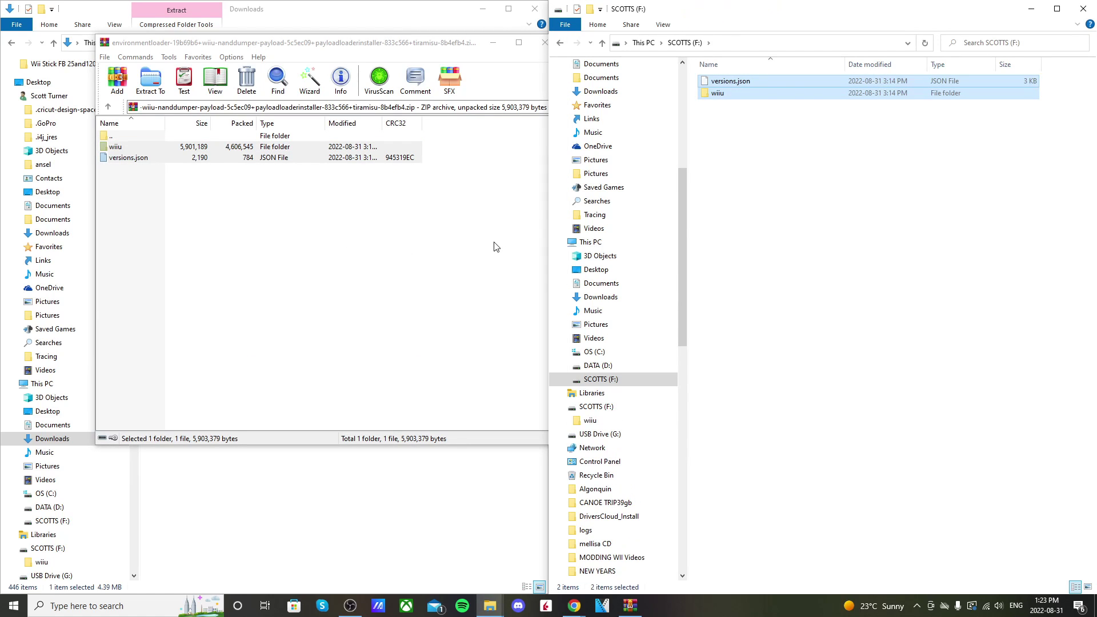
pyautogui.click(734, 203)
pyautogui.click(546, 44)
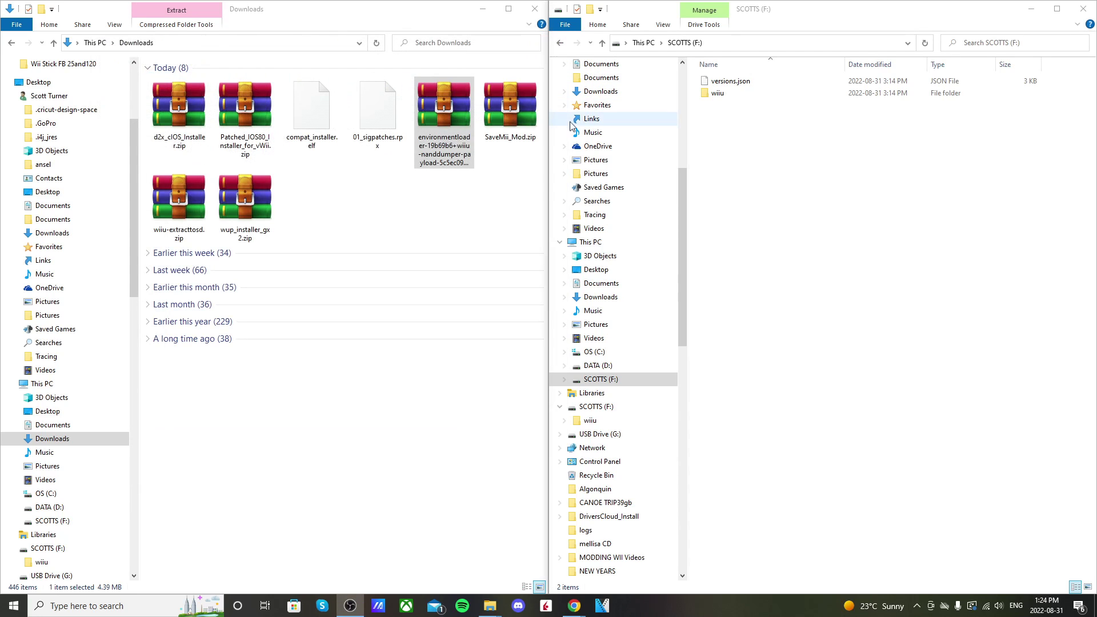
# - Open the wiiu/environments/tiramisu/modules/setup folder on SD card drive F:
pyautogui.click(442, 206)
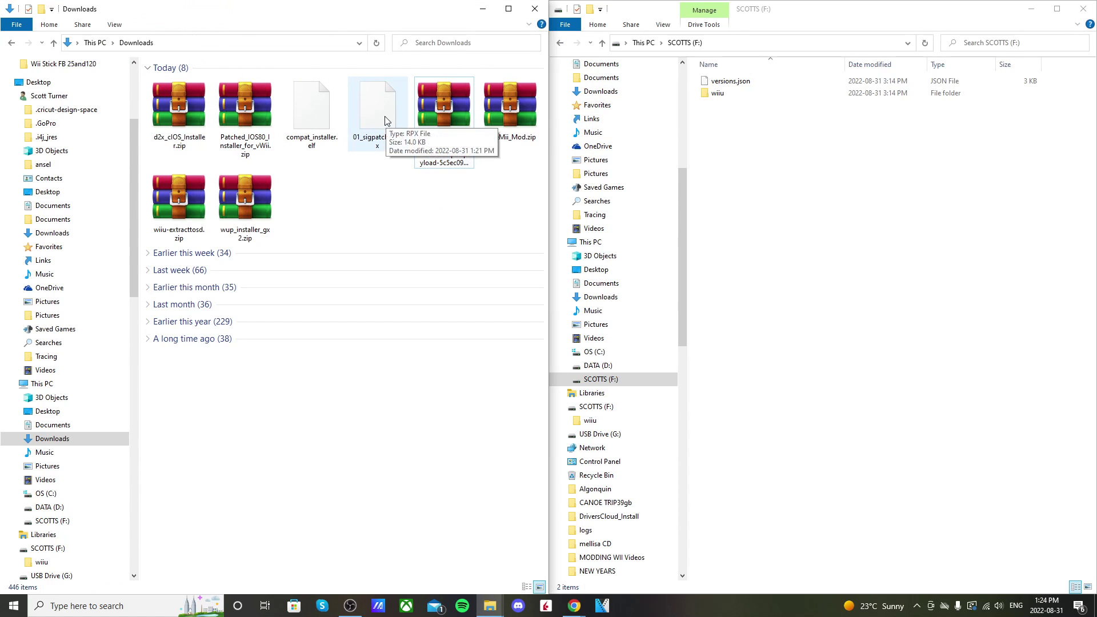
pyautogui.click(740, 139)
pyautogui.click(736, 98)
pyautogui.doubleClick(735, 98)
pyautogui.doubleClick(771, 98)
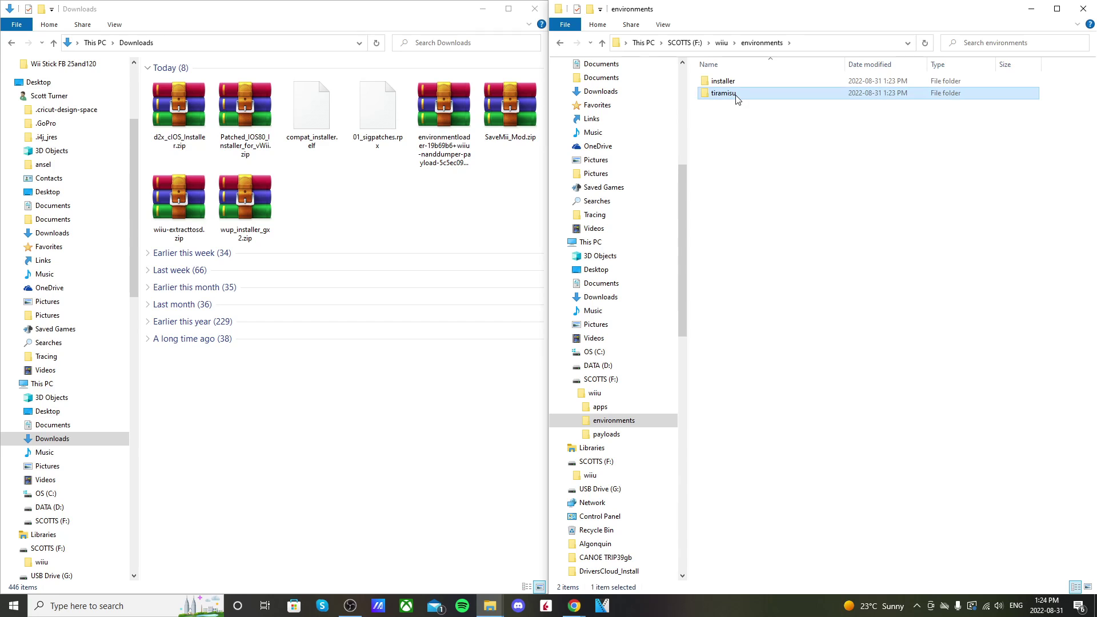
pyautogui.doubleClick(738, 93)
pyautogui.doubleClick(748, 82)
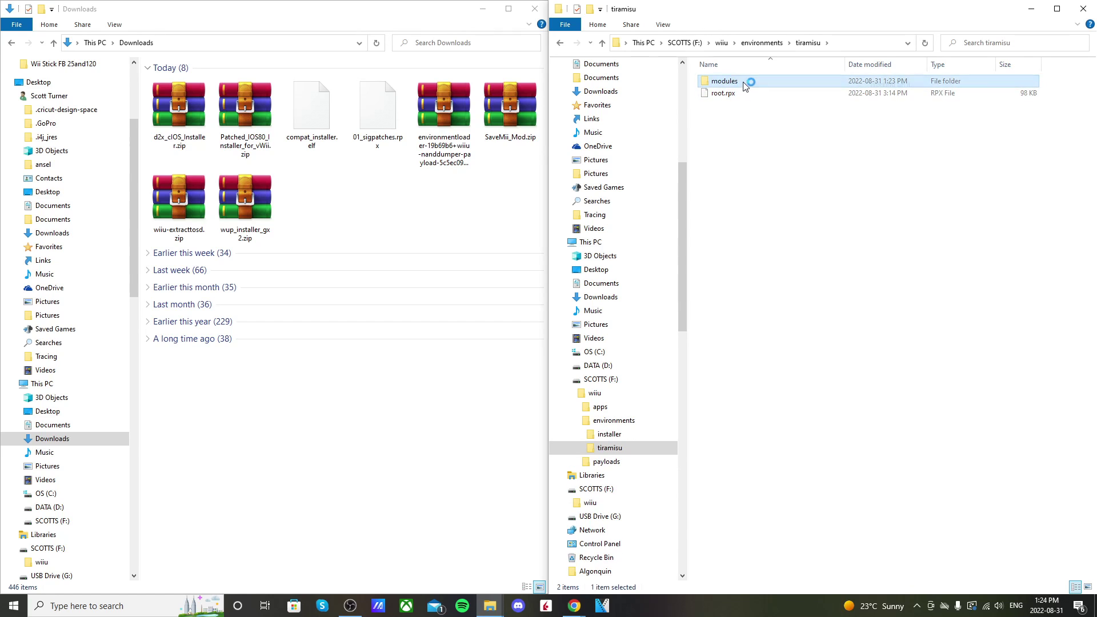
pyautogui.doubleClick(749, 84)
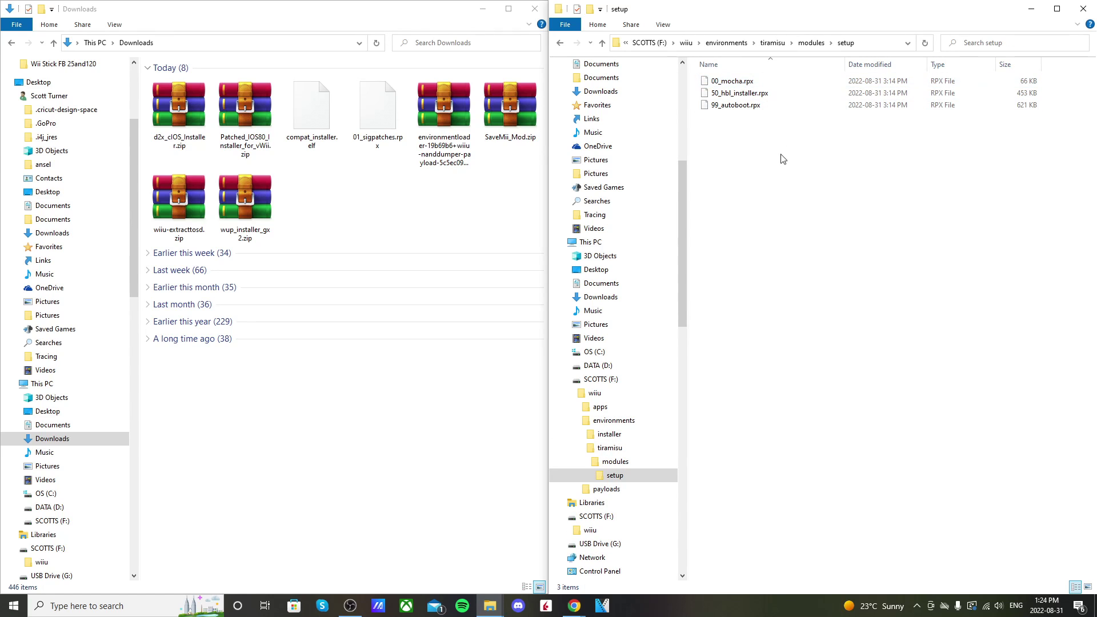
# - Copy 01_sigpatches.rpx from Downloads into the tiramisu/modules/setup folder and return to the root of SD card drive F:
pyautogui.click(380, 117)
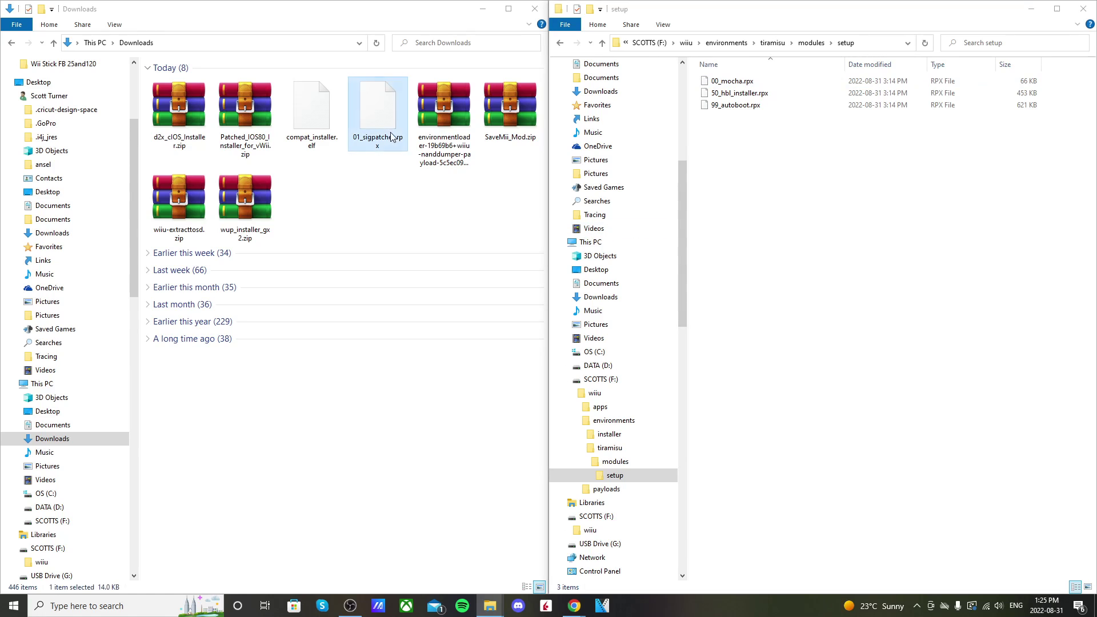
pyautogui.moveTo(380, 119); pyautogui.dragTo(780, 185)
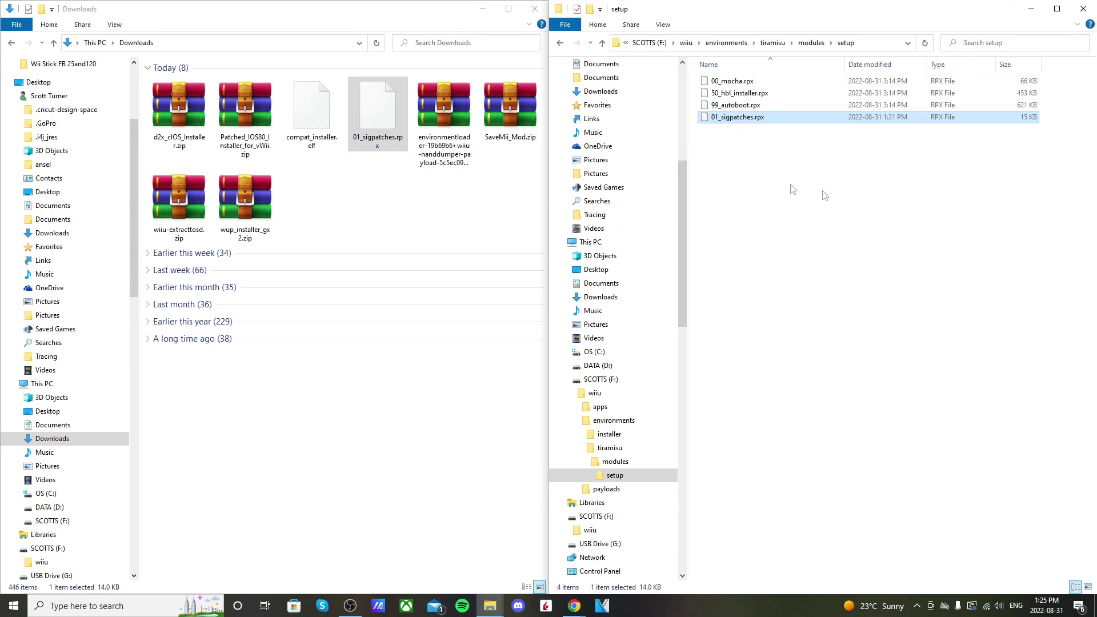
pyautogui.click(562, 44)
pyautogui.click(562, 44)
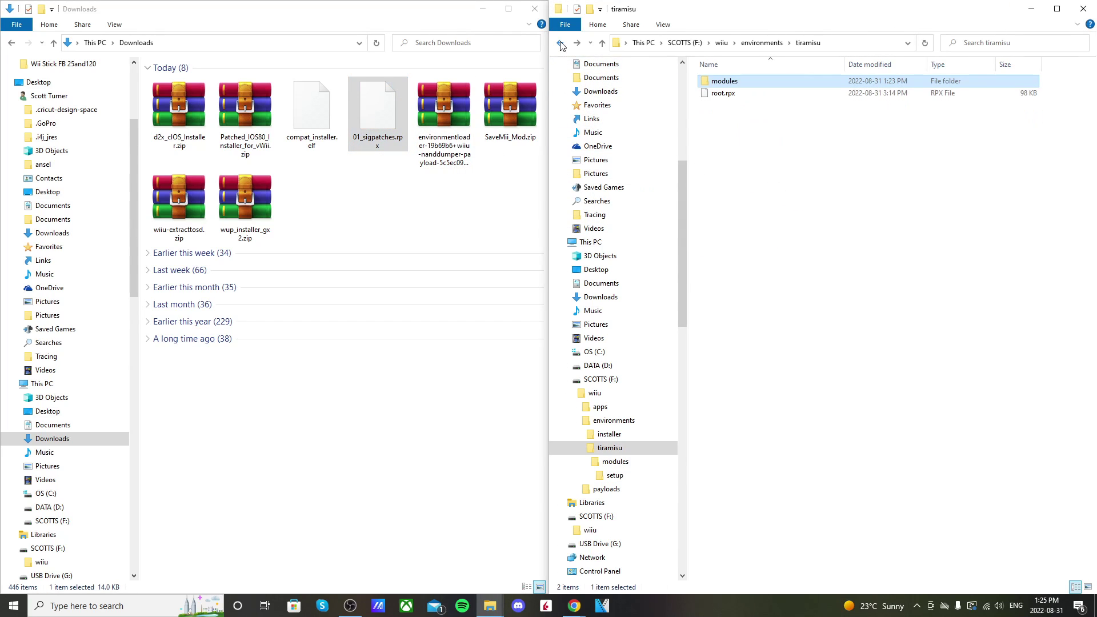
pyautogui.click(562, 44)
pyautogui.click(562, 44)
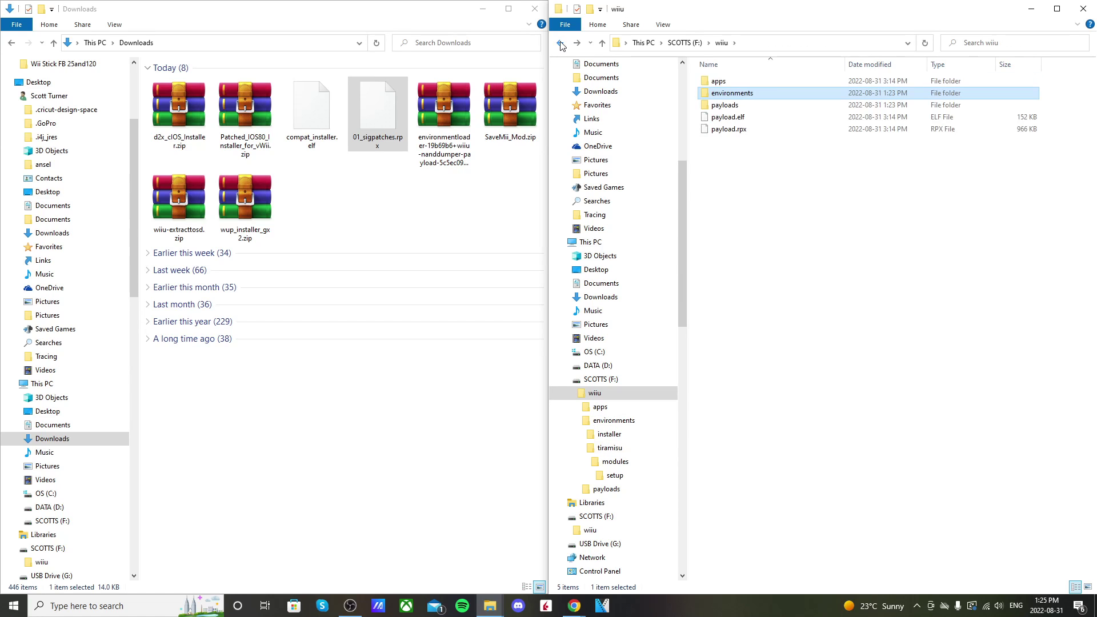
pyautogui.click(561, 44)
# - Extract the apps folder from d2x_cIOS_Installer.zip to the root of SD card drive F: and close the archive
pyautogui.click(424, 228)
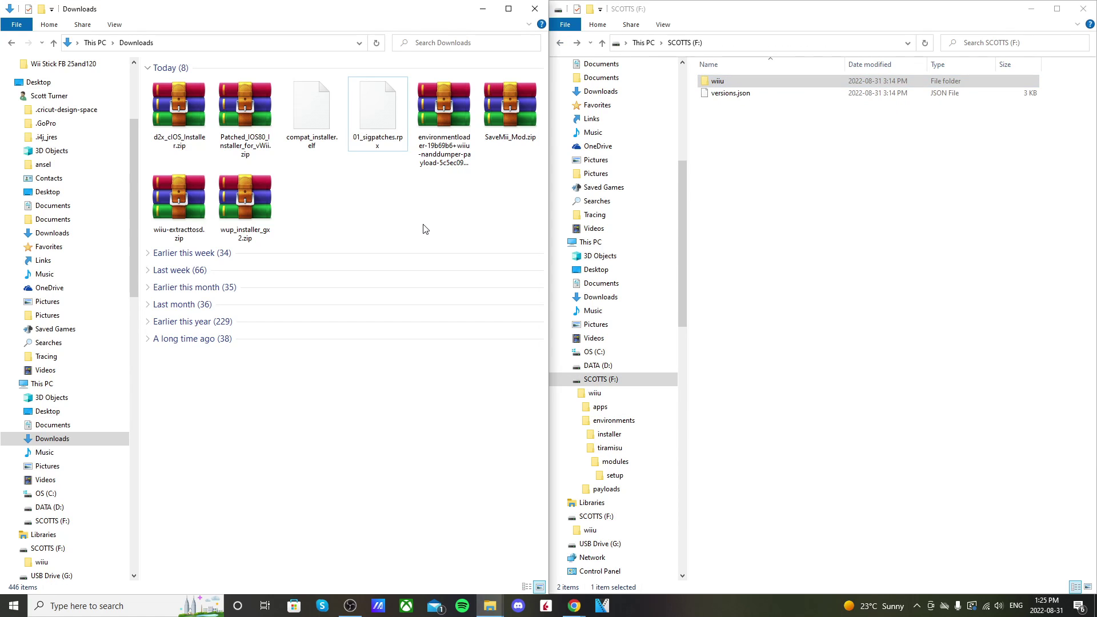
pyautogui.doubleClick(189, 128)
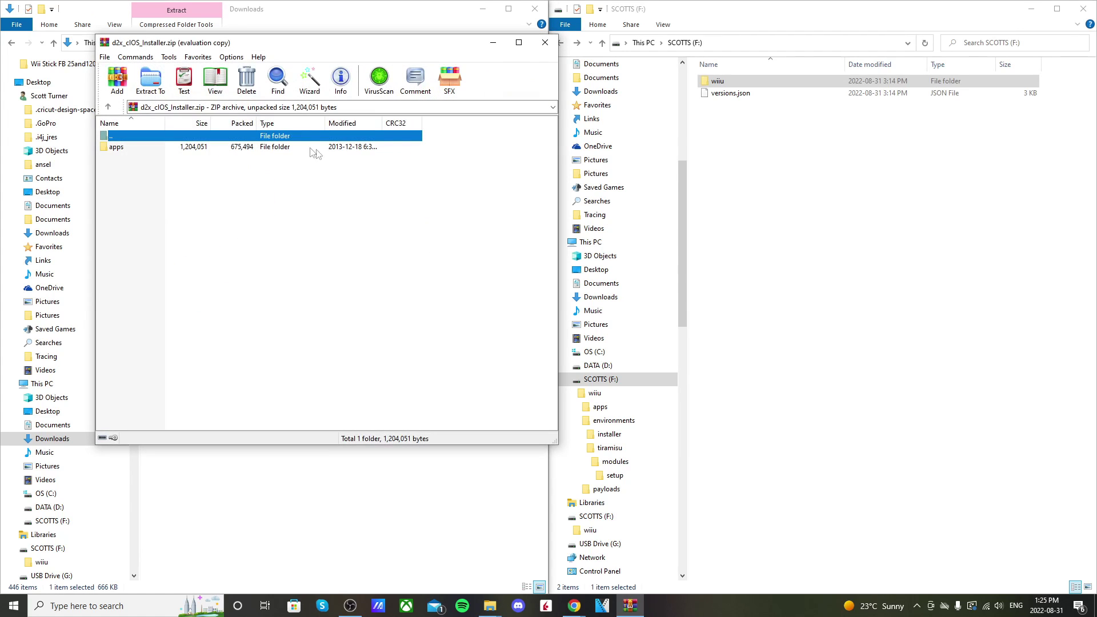
pyautogui.moveTo(132, 150); pyautogui.dragTo(735, 150)
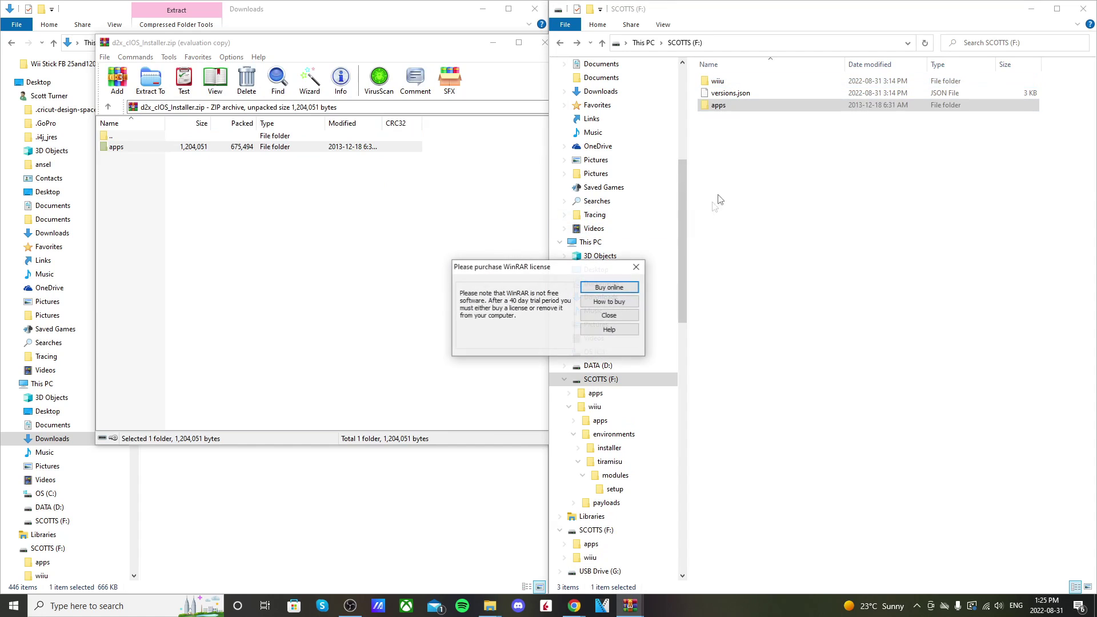
pyautogui.click(609, 315)
pyautogui.click(545, 42)
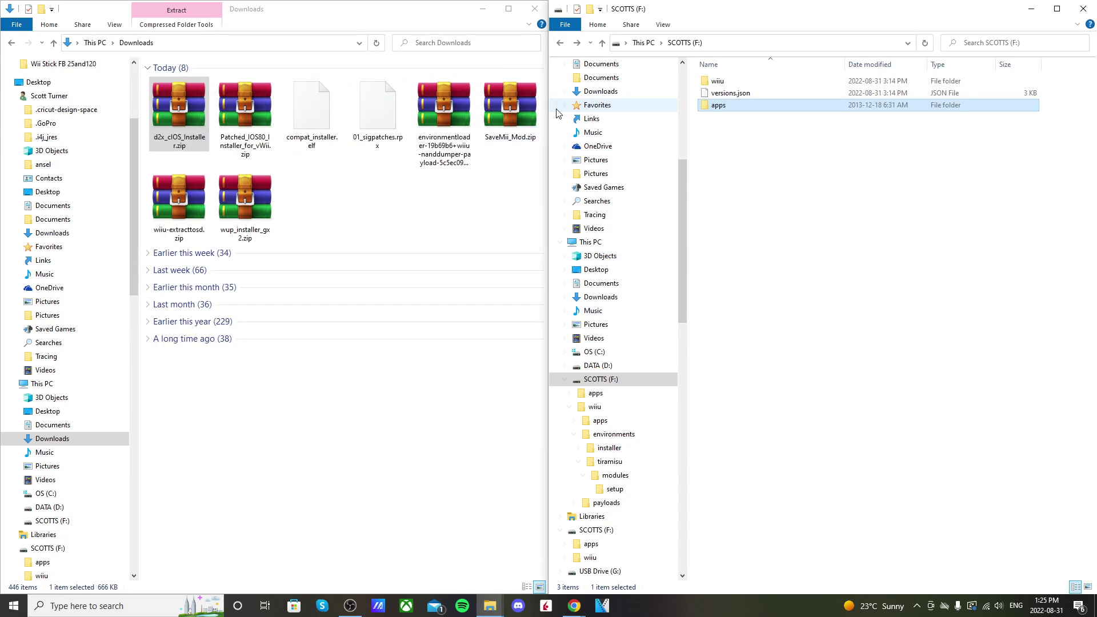
# - Extract only the apps folder from Patched_IOS80_Installer_for_vWii.zip to the root of SD card drive F:
pyautogui.click(403, 224)
pyautogui.doubleClick(265, 117)
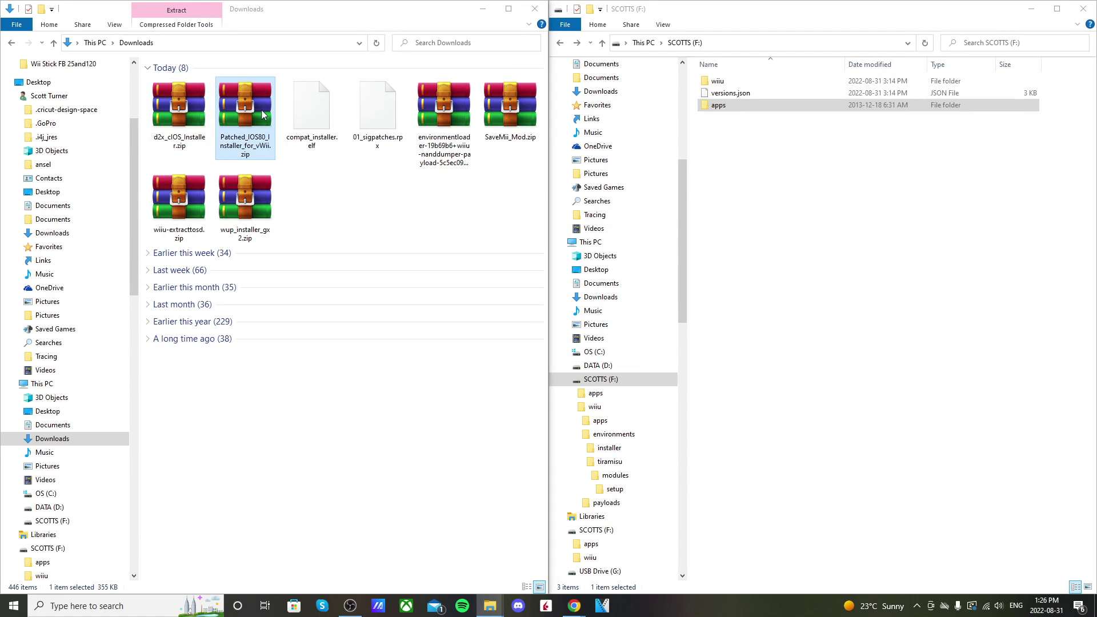
pyautogui.click(119, 148)
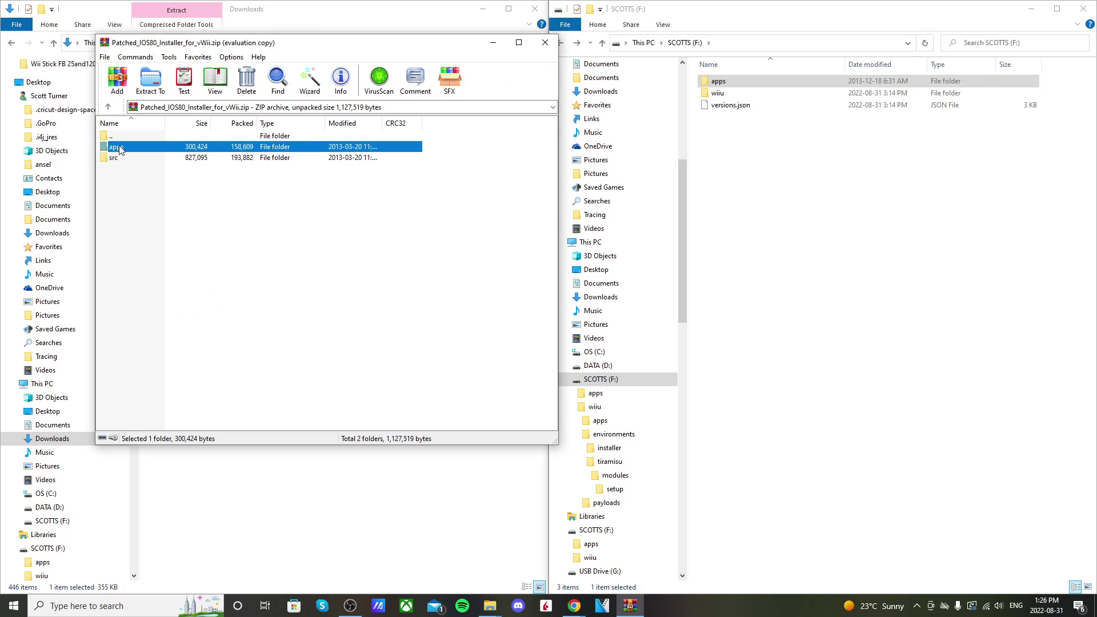
pyautogui.moveTo(206, 146); pyautogui.dragTo(743, 192)
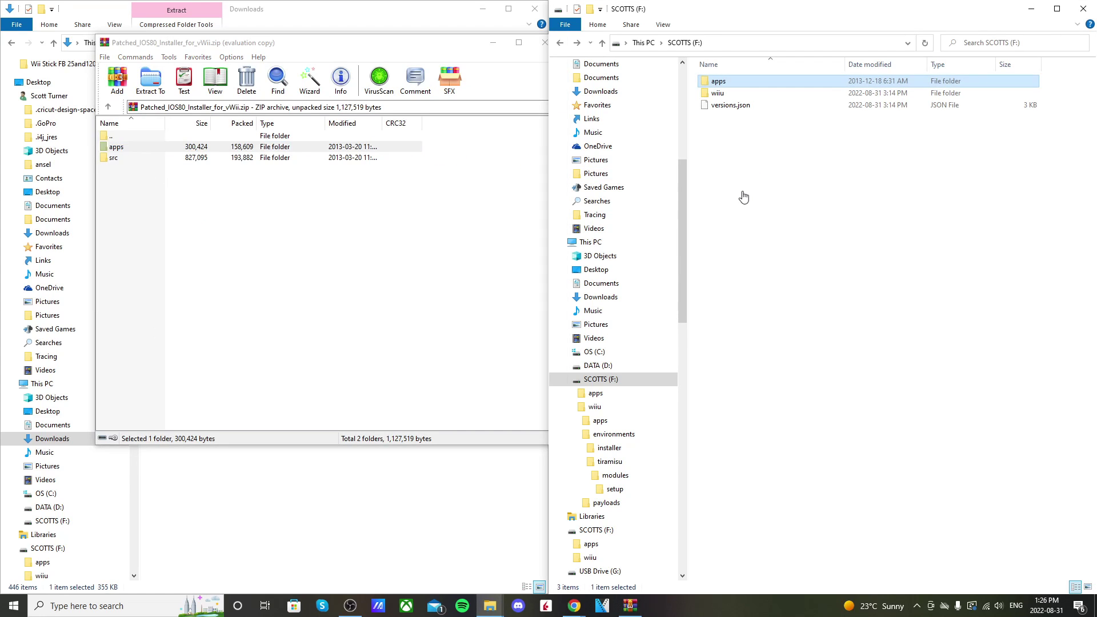
pyautogui.doubleClick(759, 86)
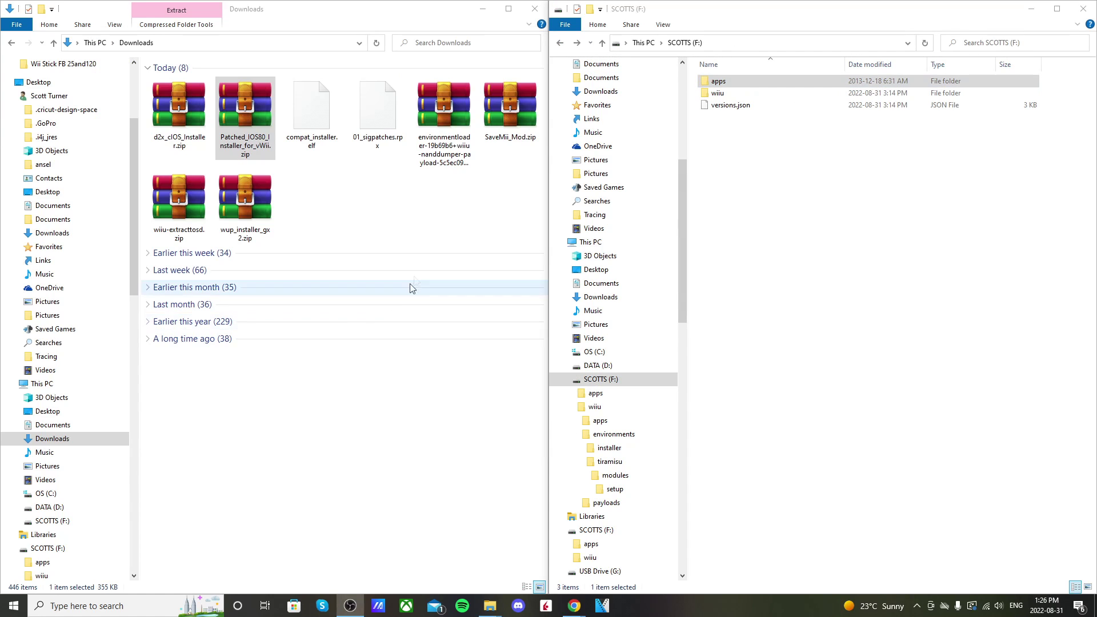
pyautogui.click(408, 215)
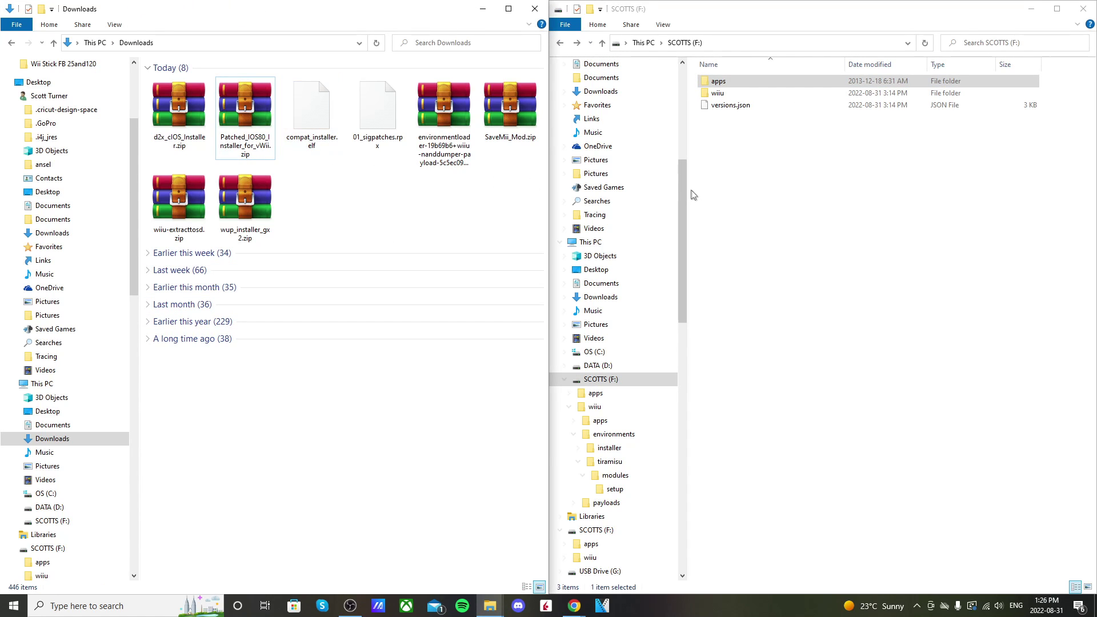
# - Copy compat_installer.elf from Downloads into the wiiu/apps folder on SD card drive F: and return to the drive's root
pyautogui.doubleClick(736, 95)
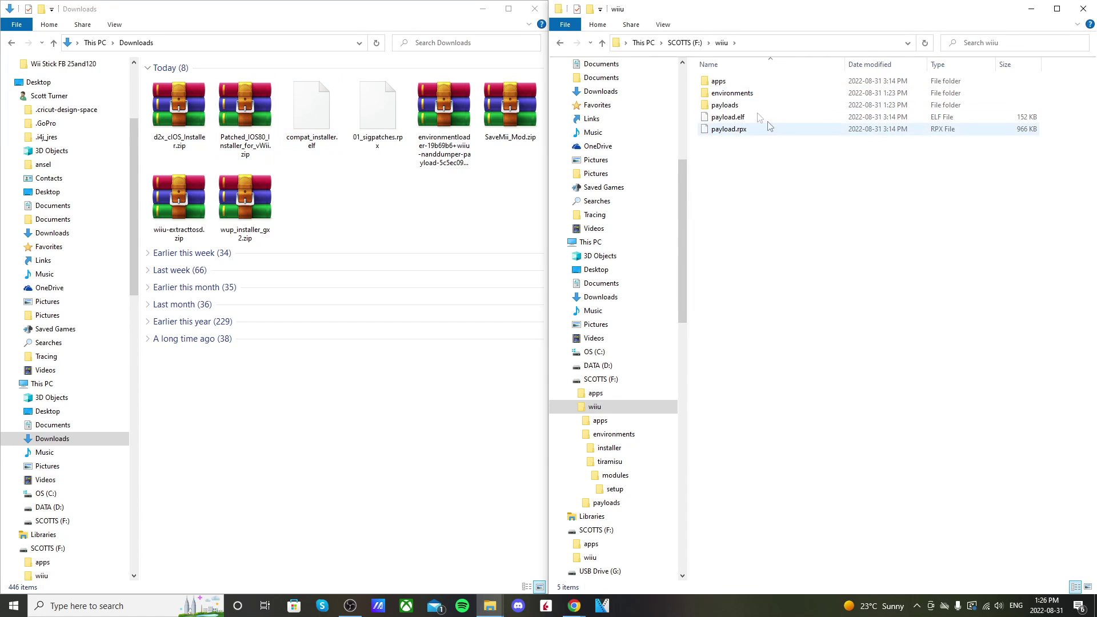
pyautogui.click(732, 84)
pyautogui.doubleClick(732, 84)
pyautogui.moveTo(329, 135); pyautogui.dragTo(852, 194)
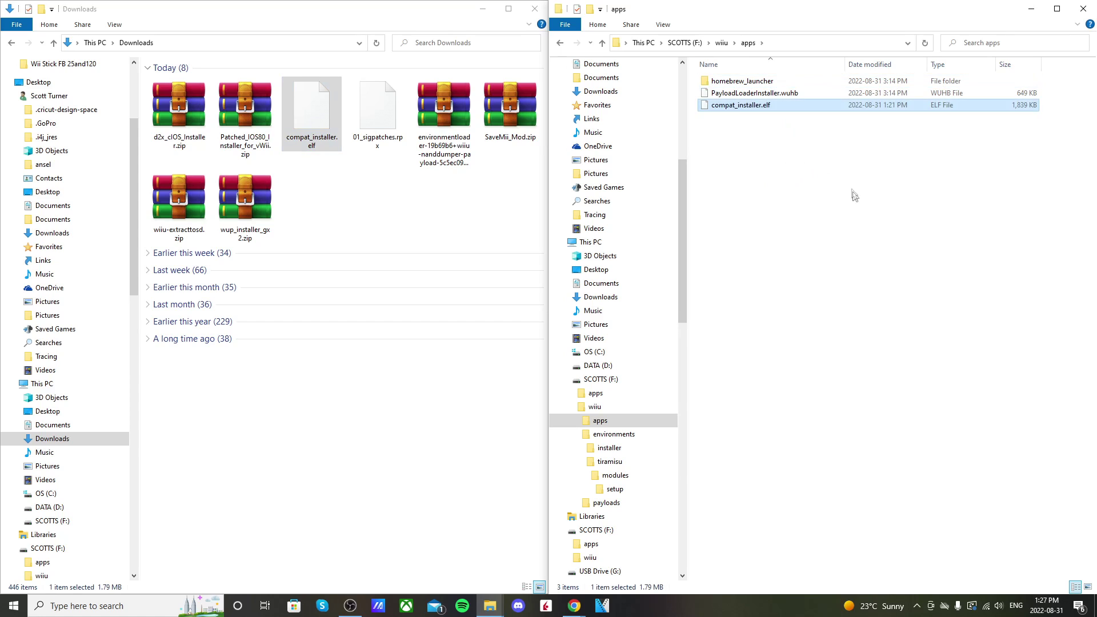
pyautogui.click(723, 174)
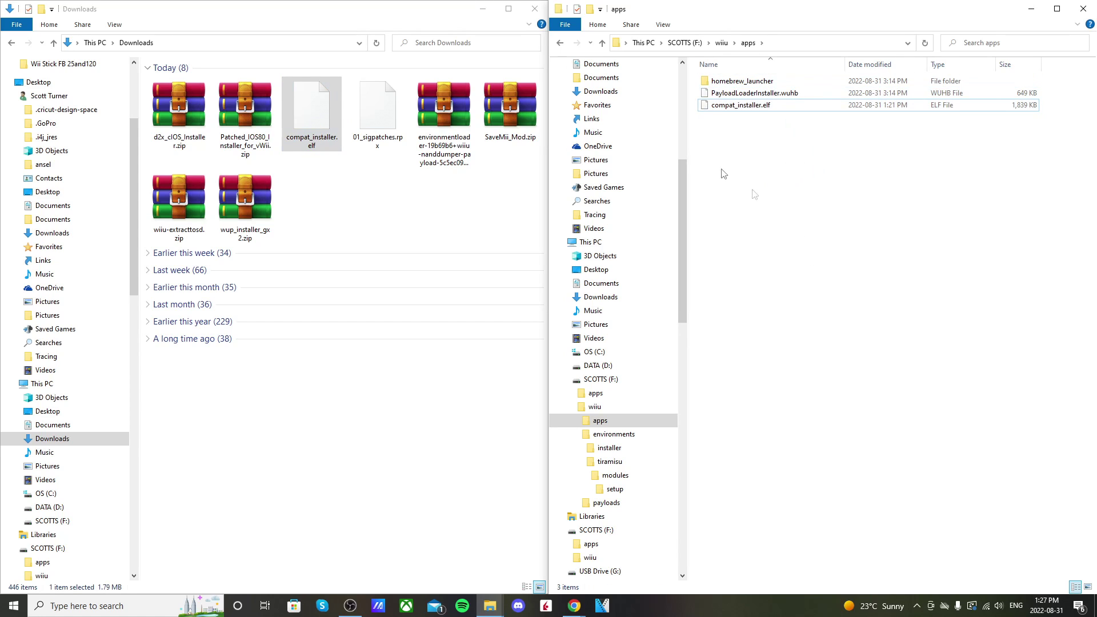
pyautogui.click(561, 44)
pyautogui.click(561, 44)
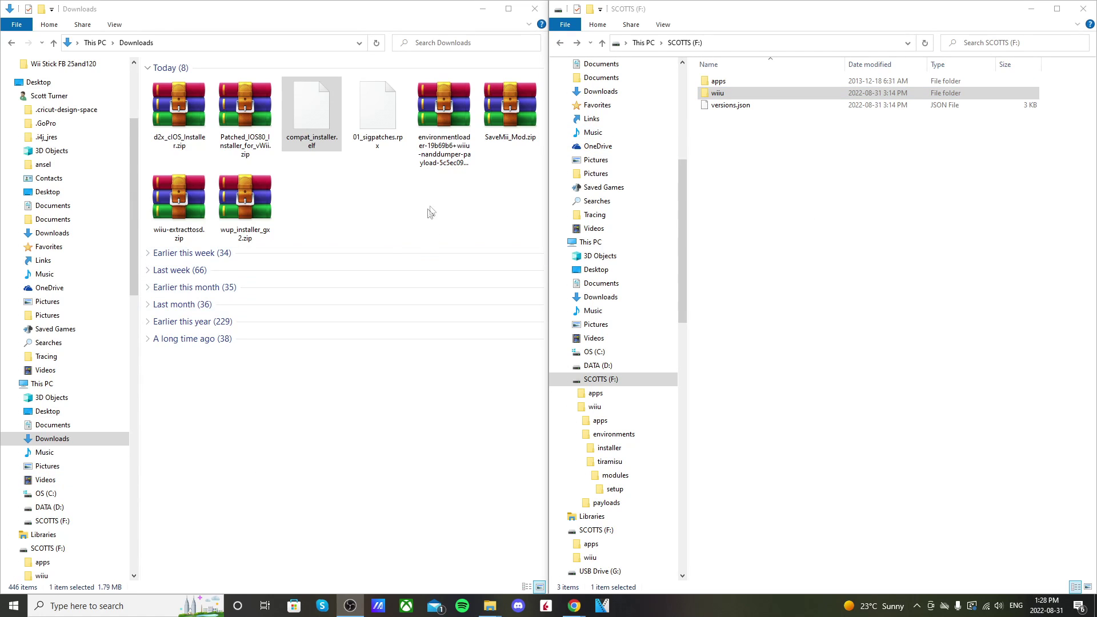
# - Extract the wiiu folder from SaveMii_Mod.zip to the root of SD card drive F: and close the archive
pyautogui.doubleClick(512, 119)
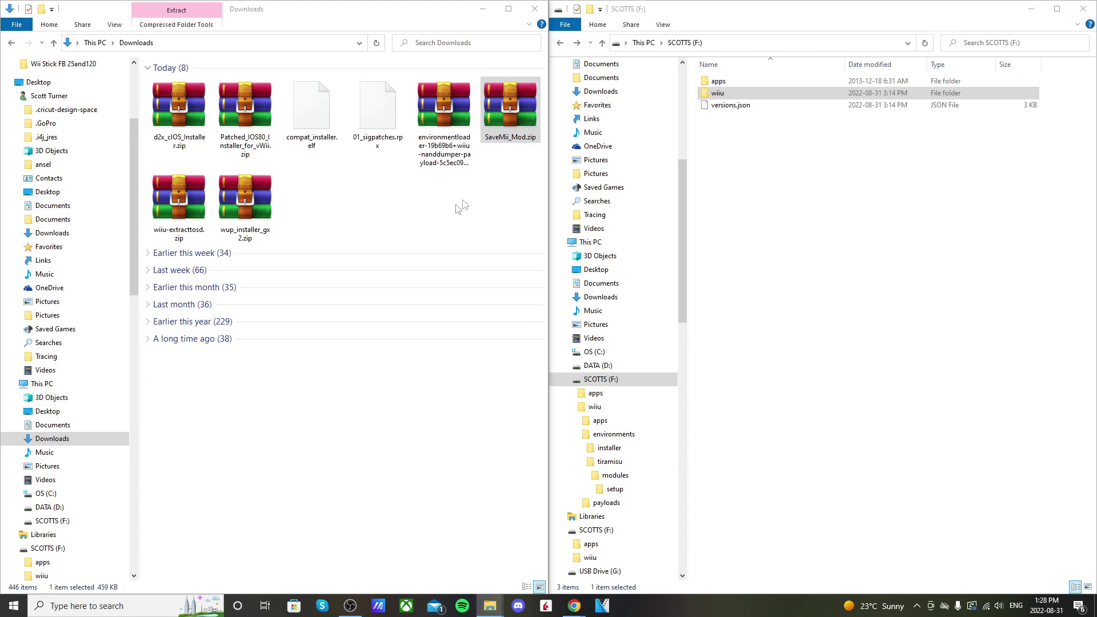
pyautogui.click(122, 148)
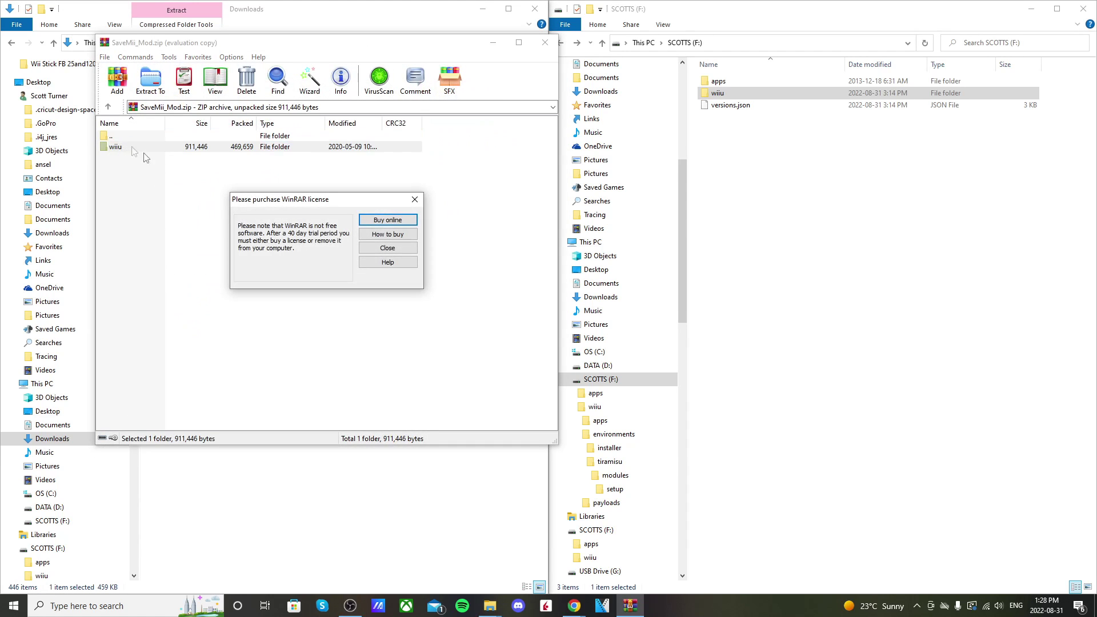
pyautogui.click(395, 248)
pyautogui.moveTo(121, 151); pyautogui.dragTo(788, 189)
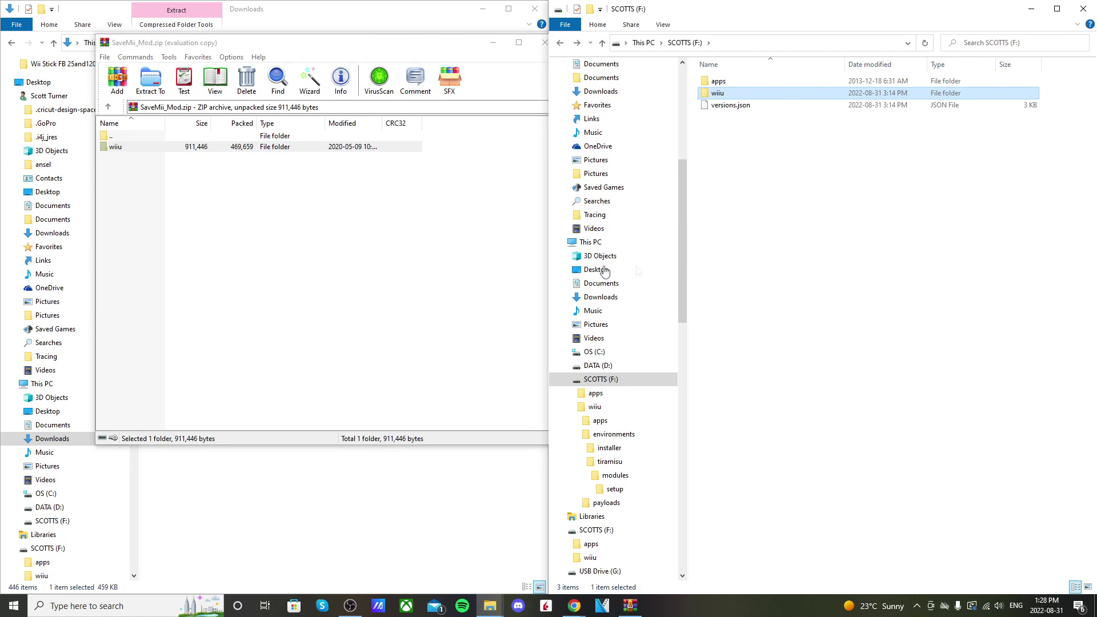
pyautogui.click(545, 42)
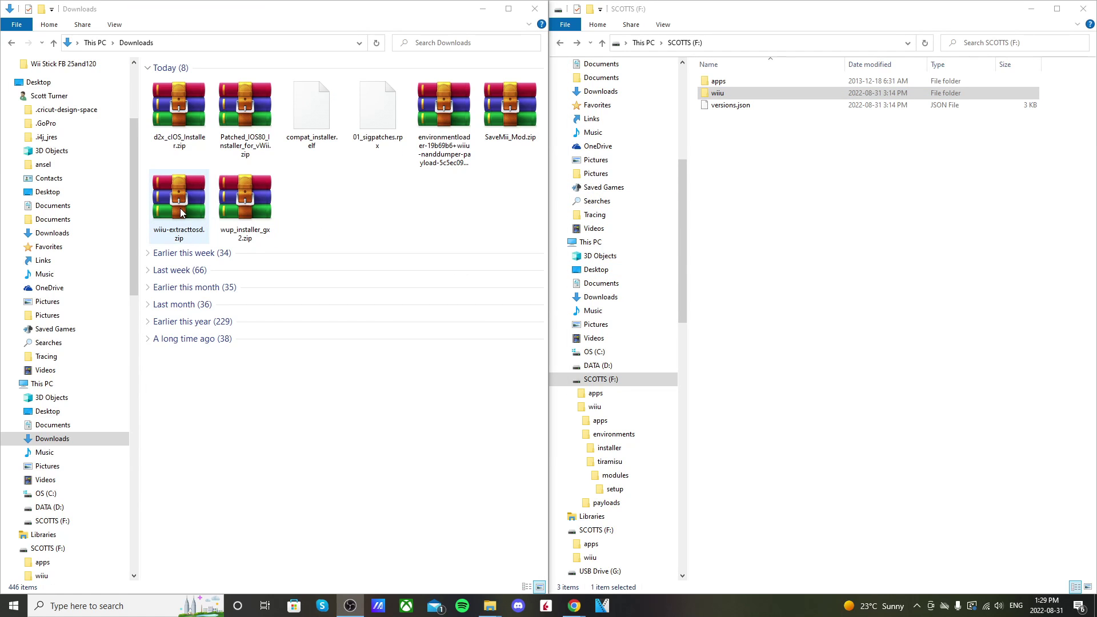
# - Extract the wiiu folder from wiiu-extracttosd.zip to the root of SD card drive F:
pyautogui.doubleClick(180, 208)
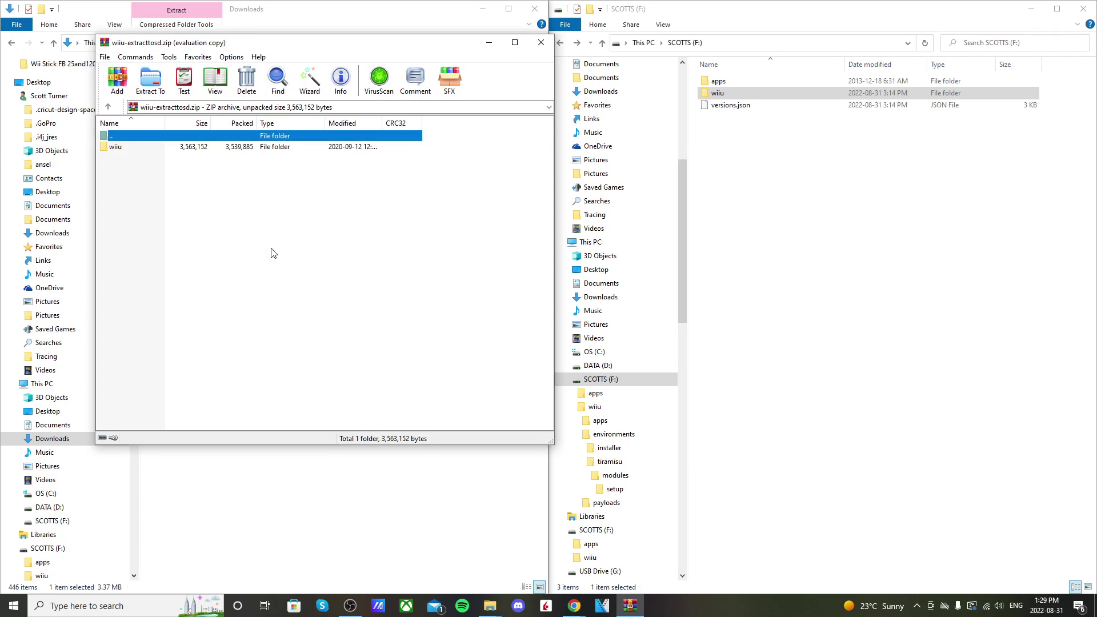
pyautogui.click(122, 150)
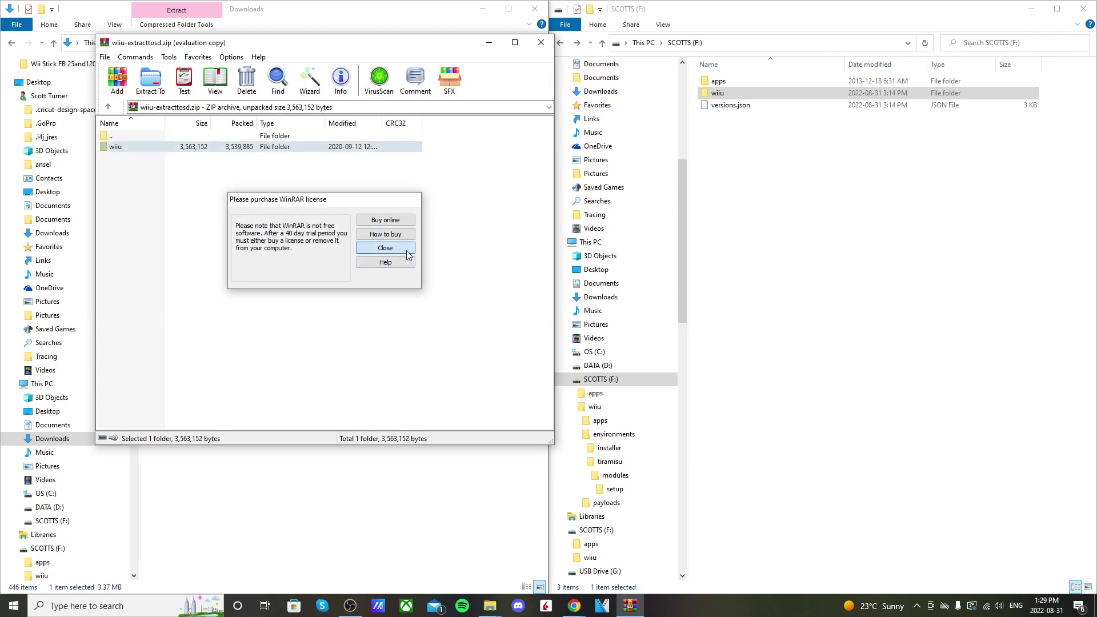
pyautogui.click(386, 260)
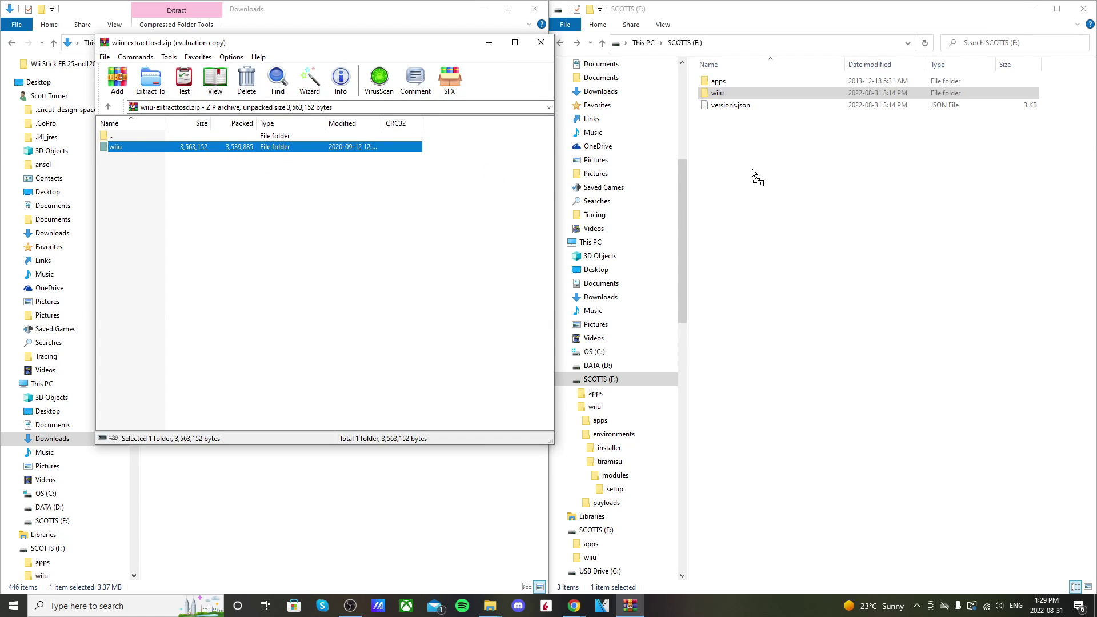
pyautogui.moveTo(760, 171); pyautogui.dragTo(736, 96)
# - Check the wiiu/apps folder for the extracted app folders, return to the root of drive F:, and close the archive
pyautogui.doubleClick(736, 95)
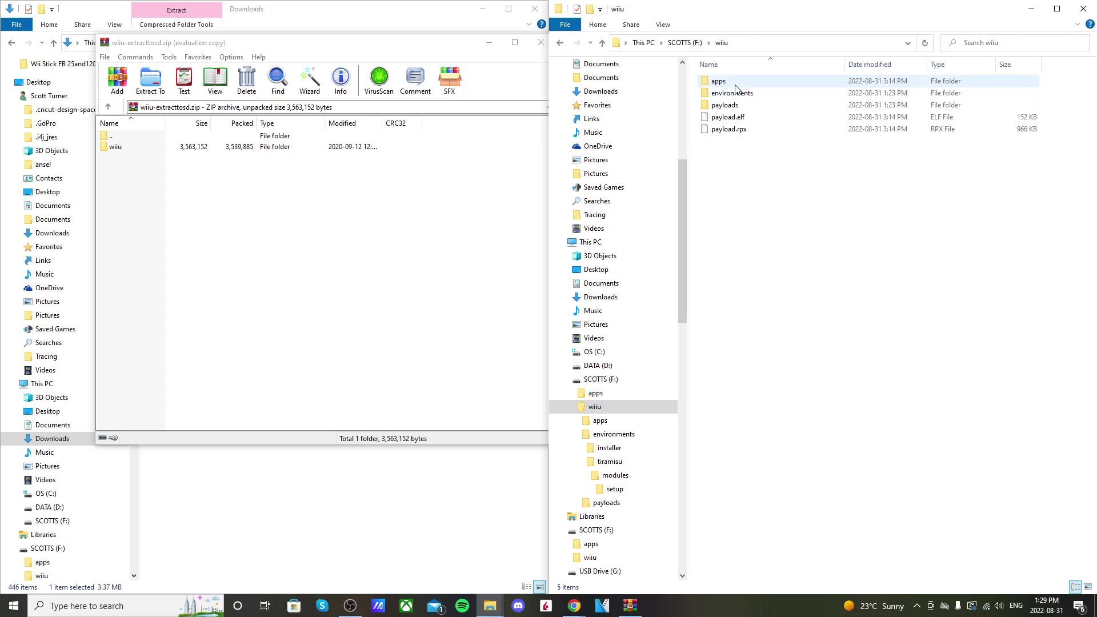
pyautogui.doubleClick(738, 83)
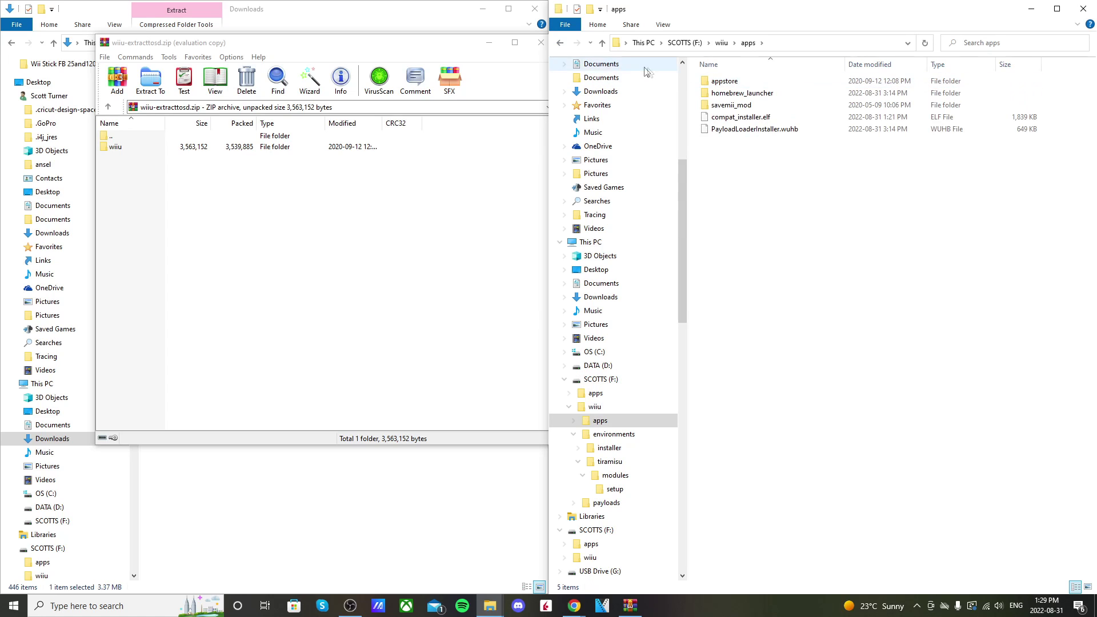
pyautogui.click(563, 45)
pyautogui.click(563, 44)
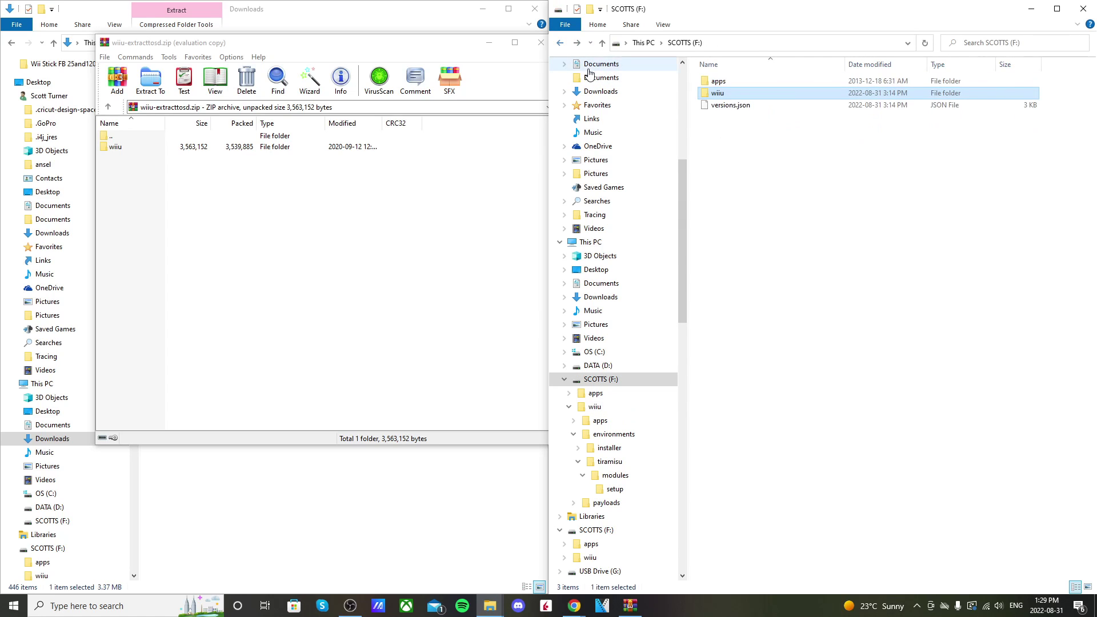
pyautogui.click(540, 42)
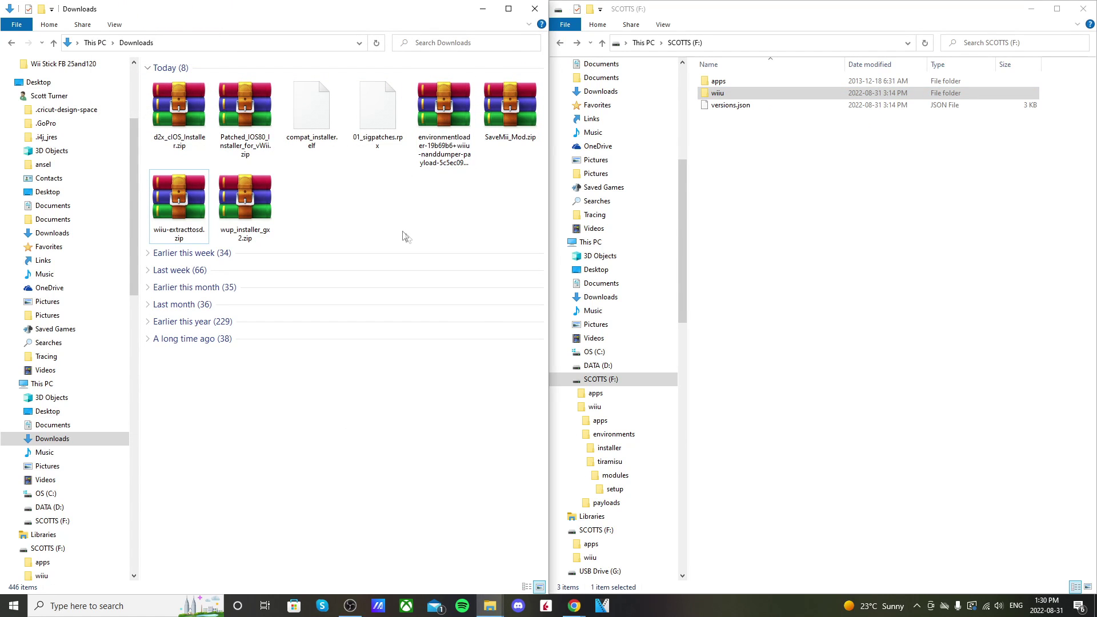
# - Extract the wiiu folder, info.json, manifest.install and screen1.png from wup_installer_gx2.zip to the root of SD card drive F:
pyautogui.doubleClick(266, 233)
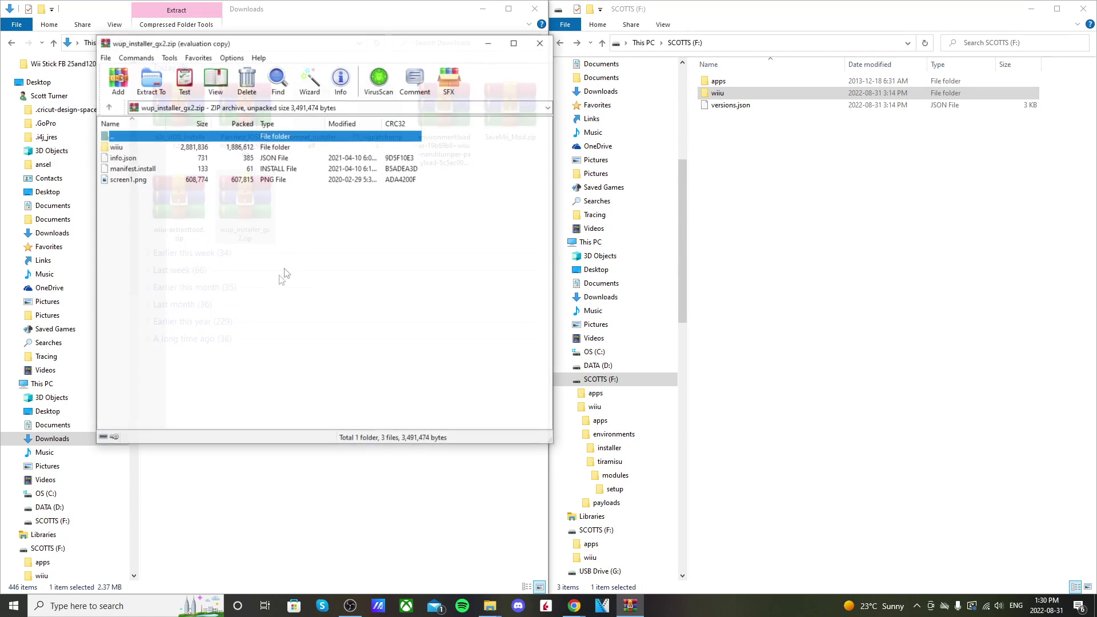
pyautogui.moveTo(132, 205); pyautogui.dragTo(283, 186)
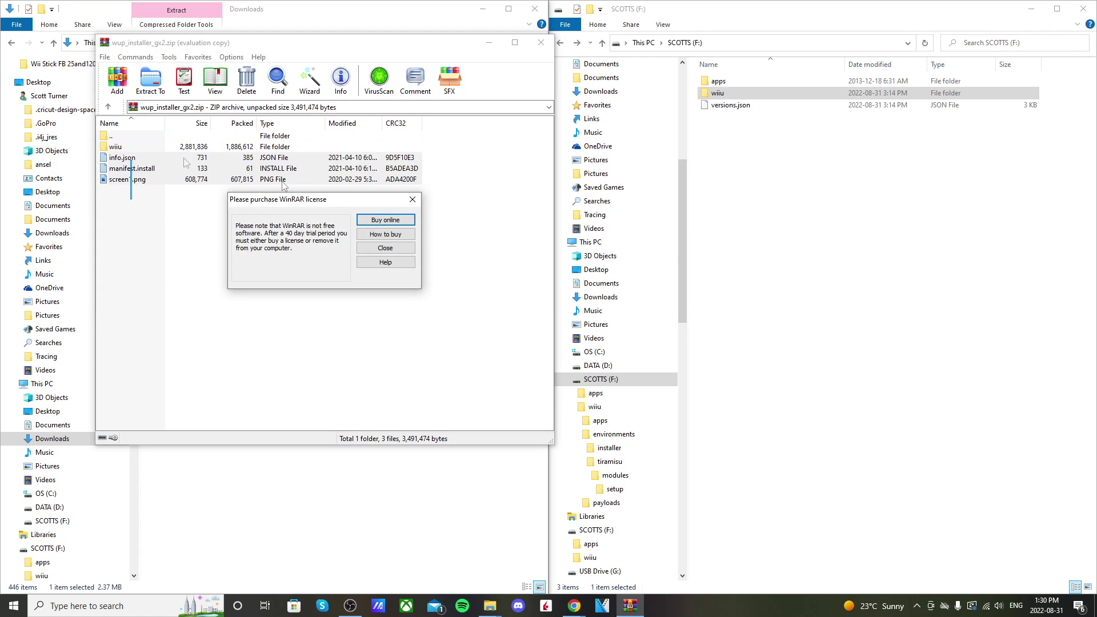
pyautogui.click(391, 248)
pyautogui.moveTo(134, 220); pyautogui.dragTo(751, 177)
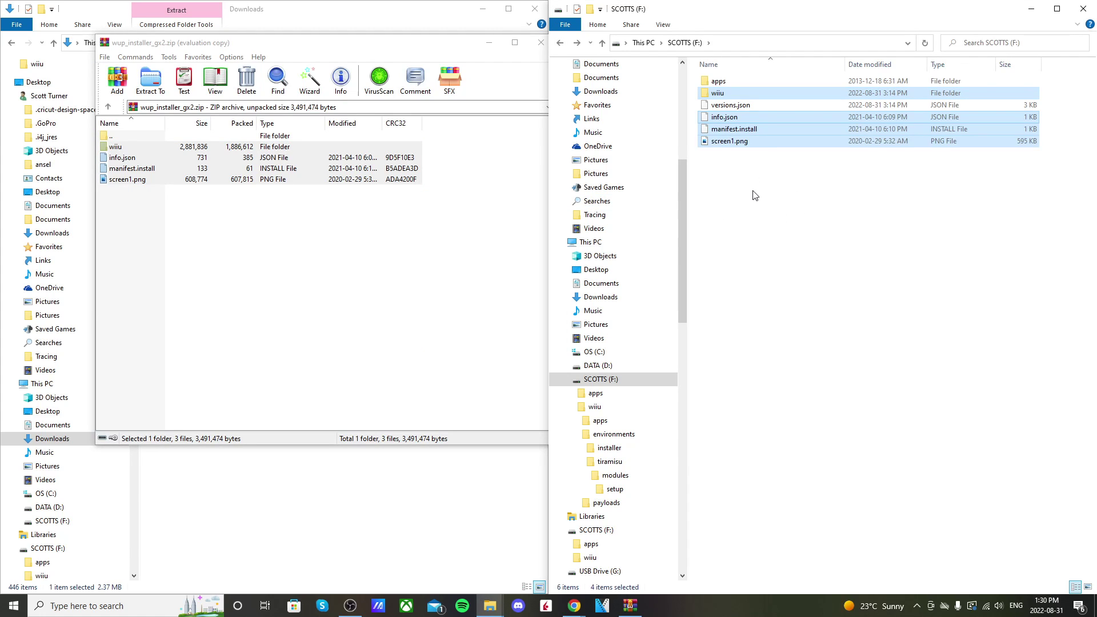
# - Examine the root of SD card drive F: and its wiiu/apps folder for the extracted WUP installer files
pyautogui.doubleClick(718, 93)
pyautogui.doubleClick(718, 81)
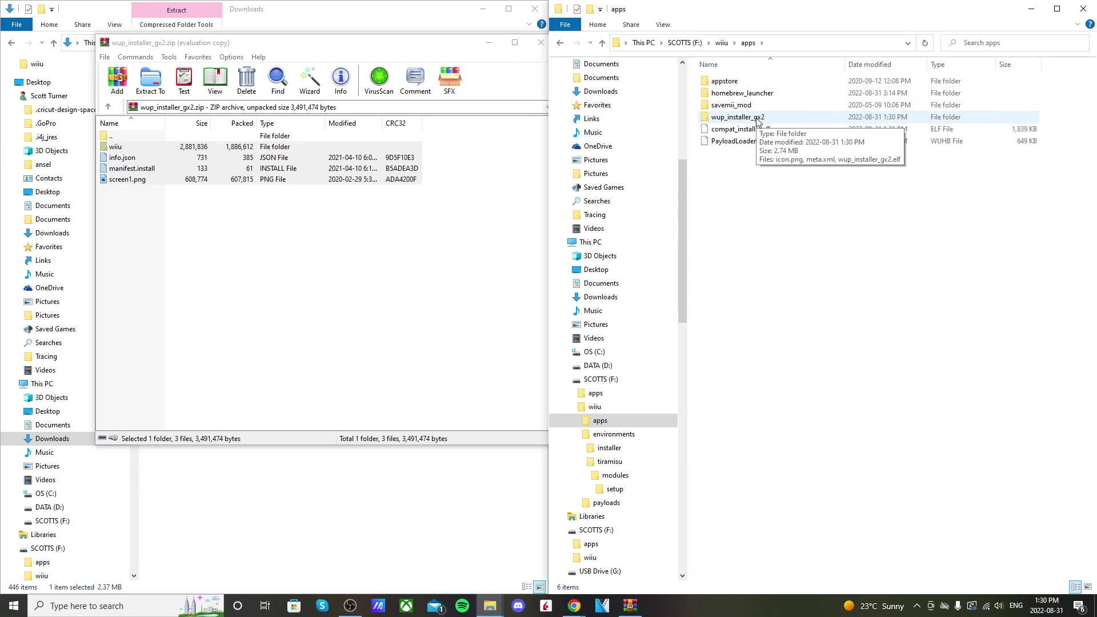
pyautogui.doubleClick(560, 44)
pyautogui.moveTo(738, 161); pyautogui.dragTo(733, 94)
pyautogui.click(733, 202)
pyautogui.doubleClick(721, 81)
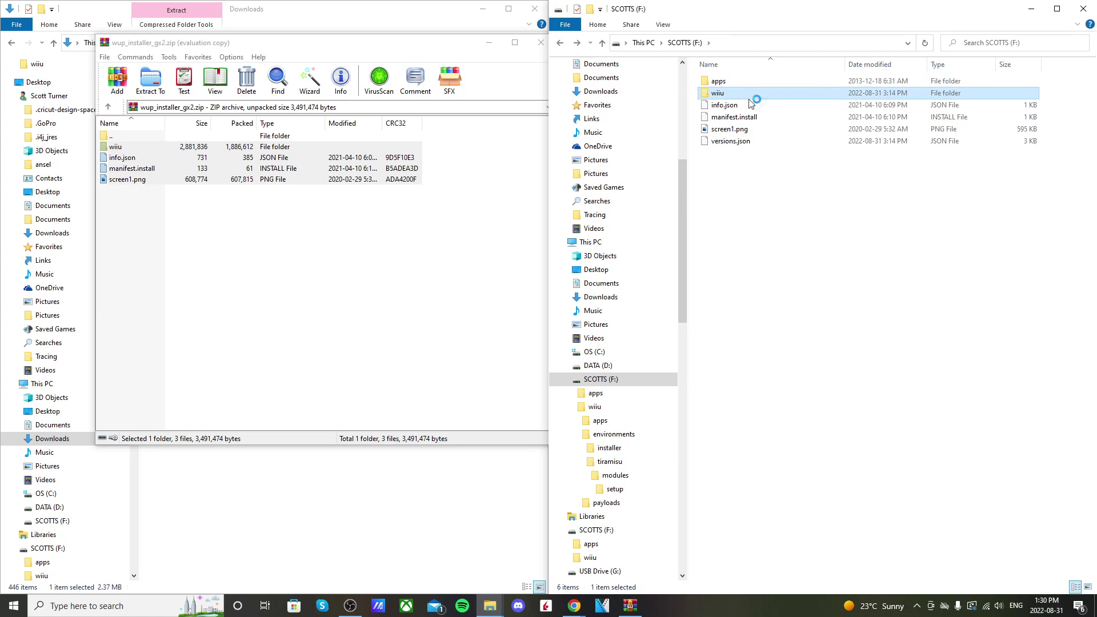
pyautogui.doubleClick(726, 93)
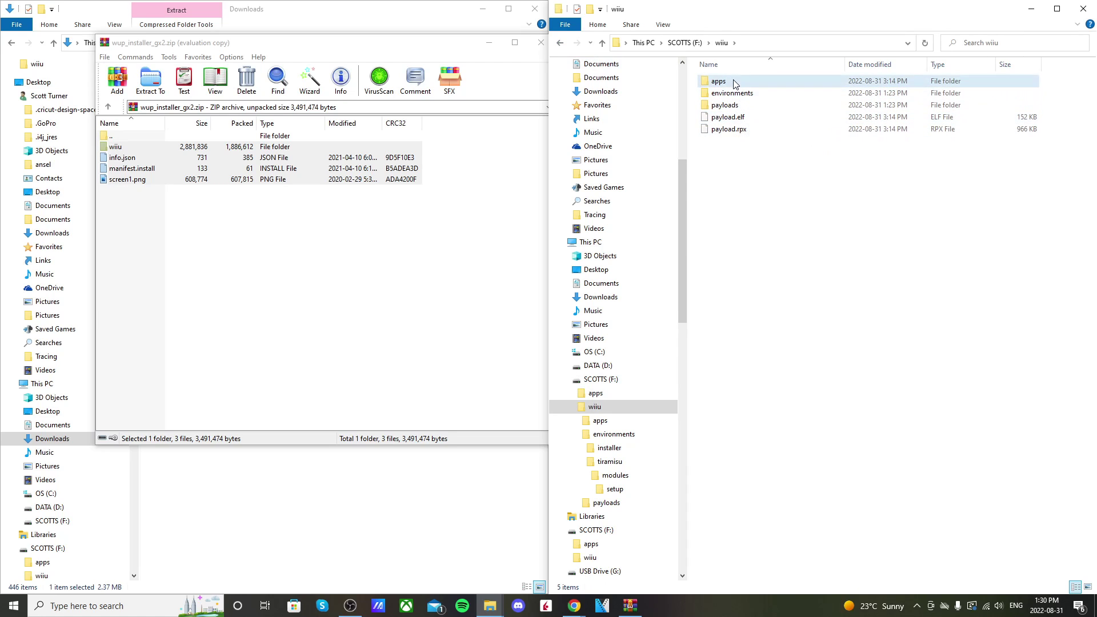
pyautogui.doubleClick(729, 82)
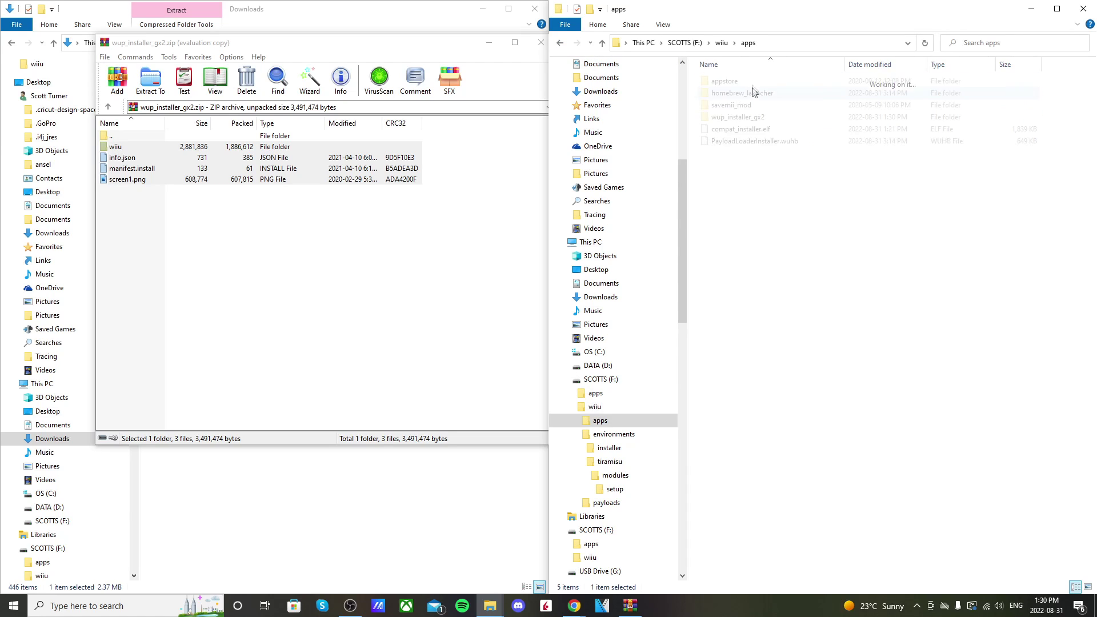
# - Return to the root of SD card drive F: and close the wup_installer_gx2.zip archive
pyautogui.click(562, 44)
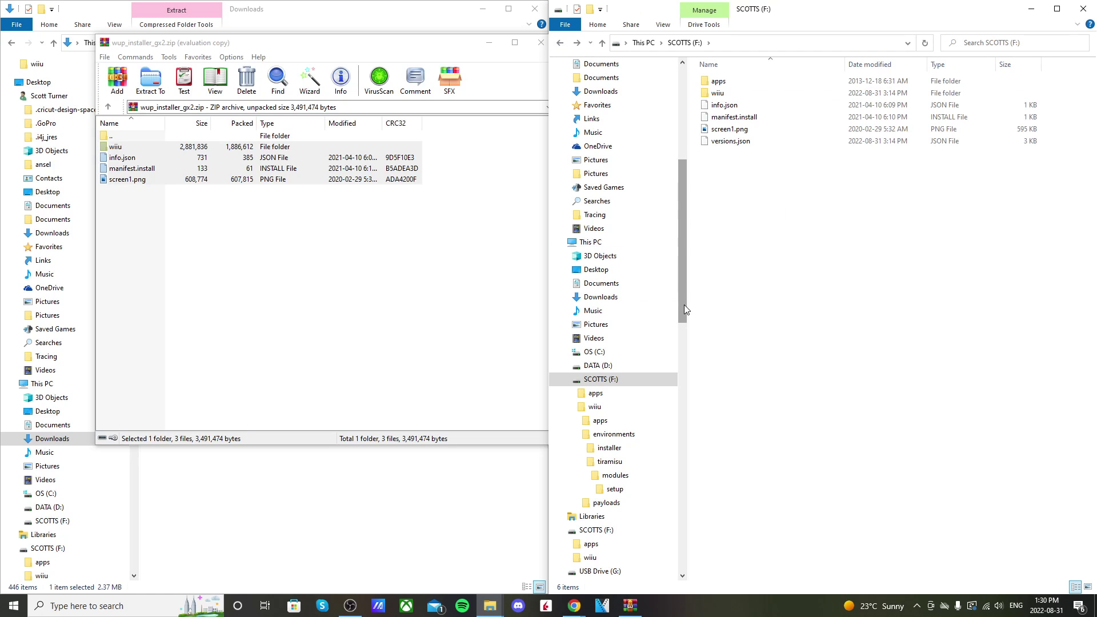
pyautogui.click(541, 42)
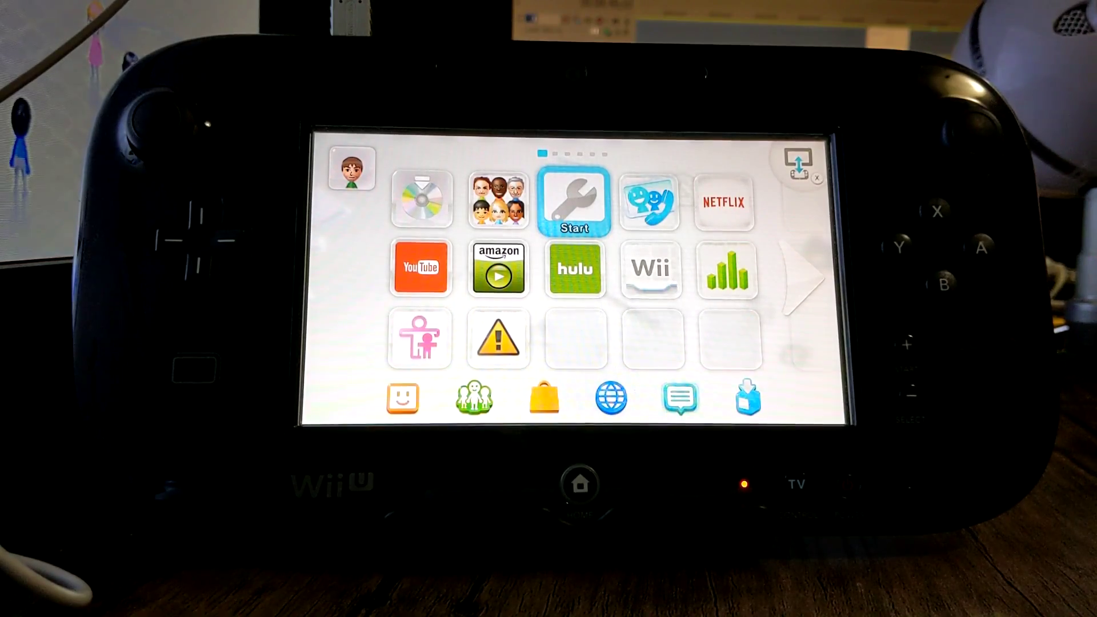
# - Switch to the Wii U Internet Browser and open the address wiiuexploit.xyz
pyautogui.click(611, 398)
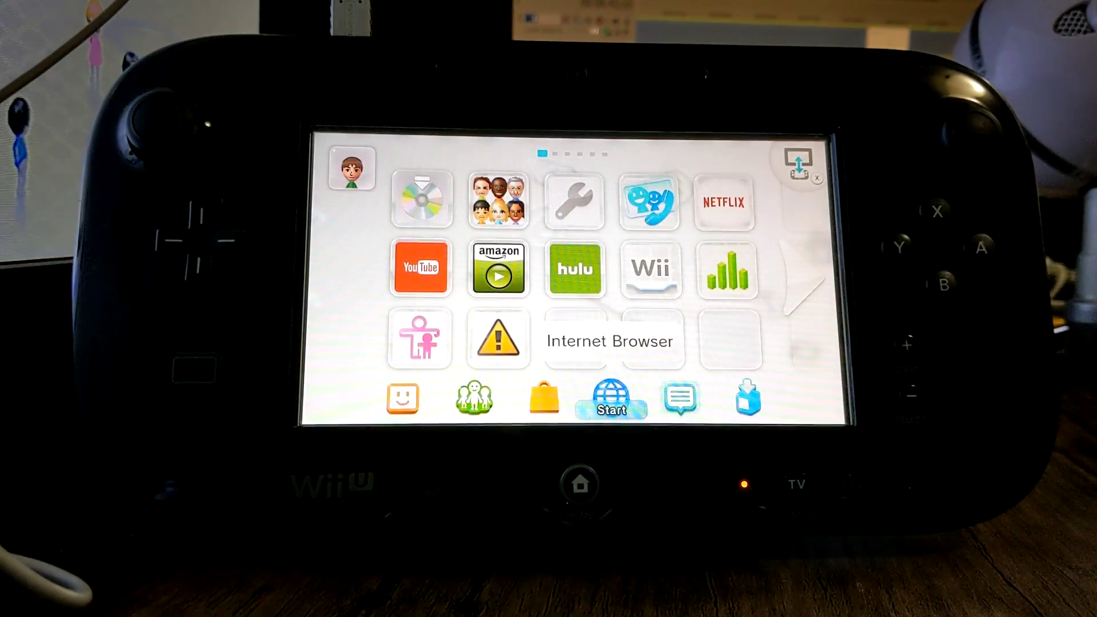
pyautogui.click(611, 407)
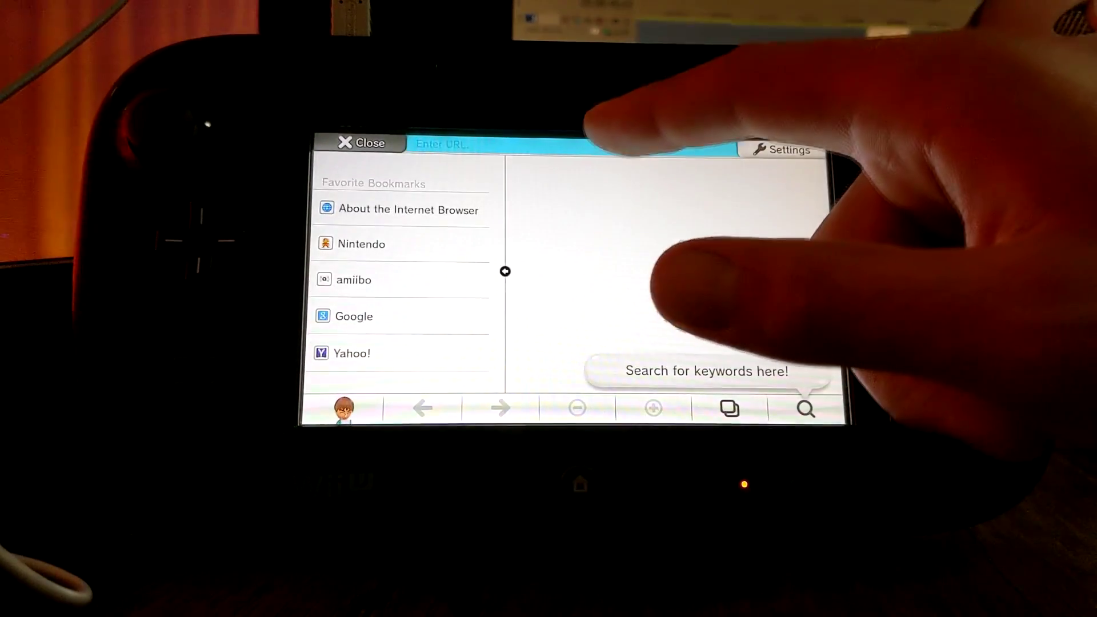
pyautogui.click(617, 145)
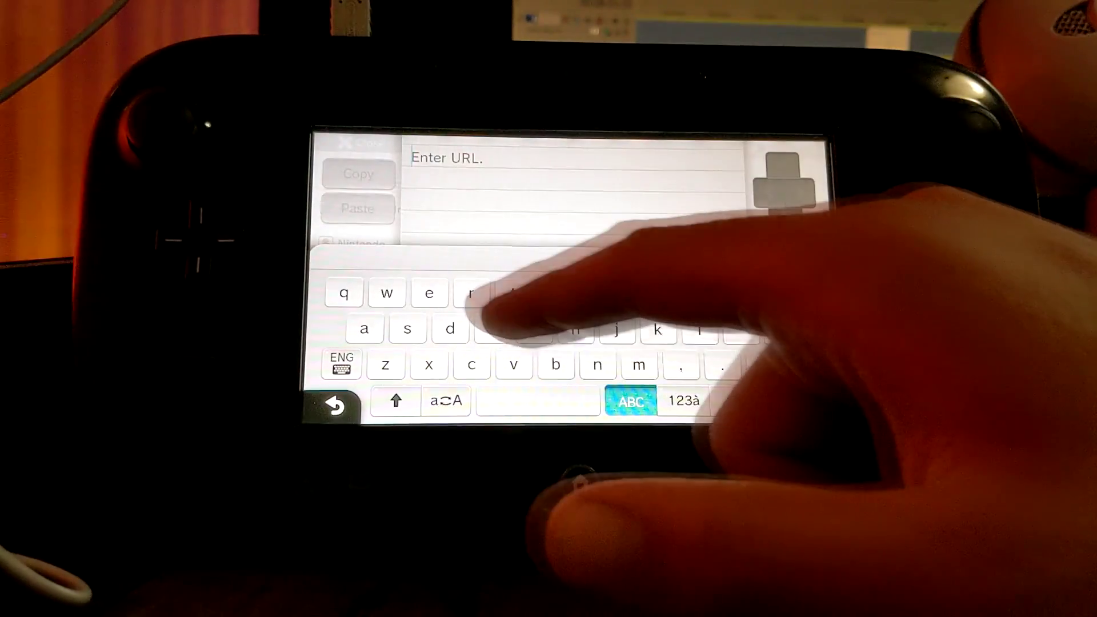
pyautogui.write('w')
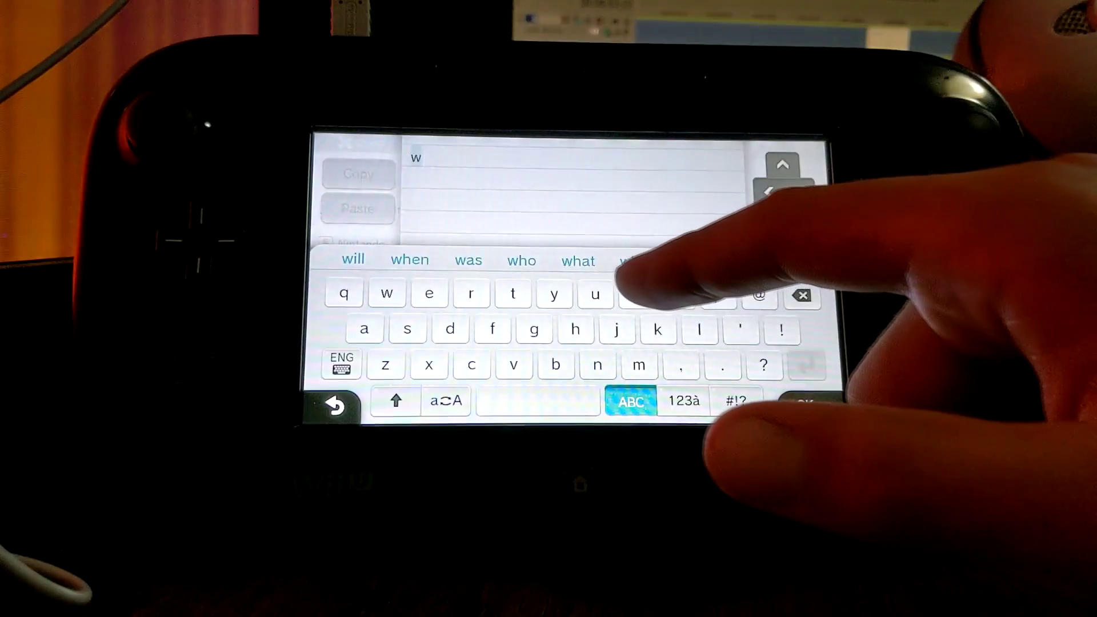
pyautogui.write('iiuex')
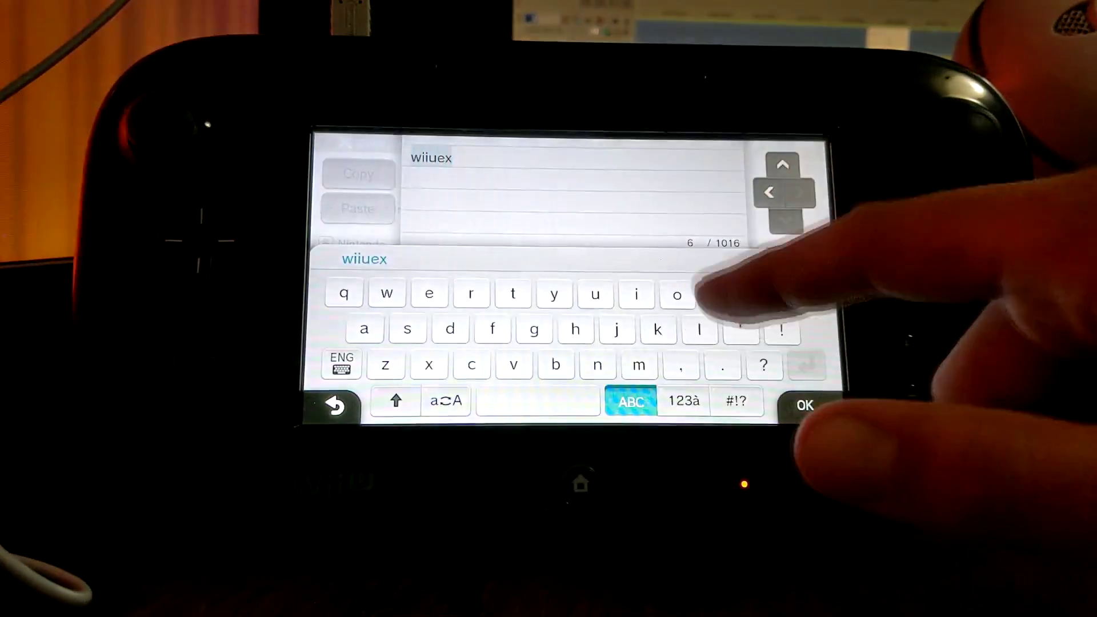
pyautogui.write('ploit.xy')
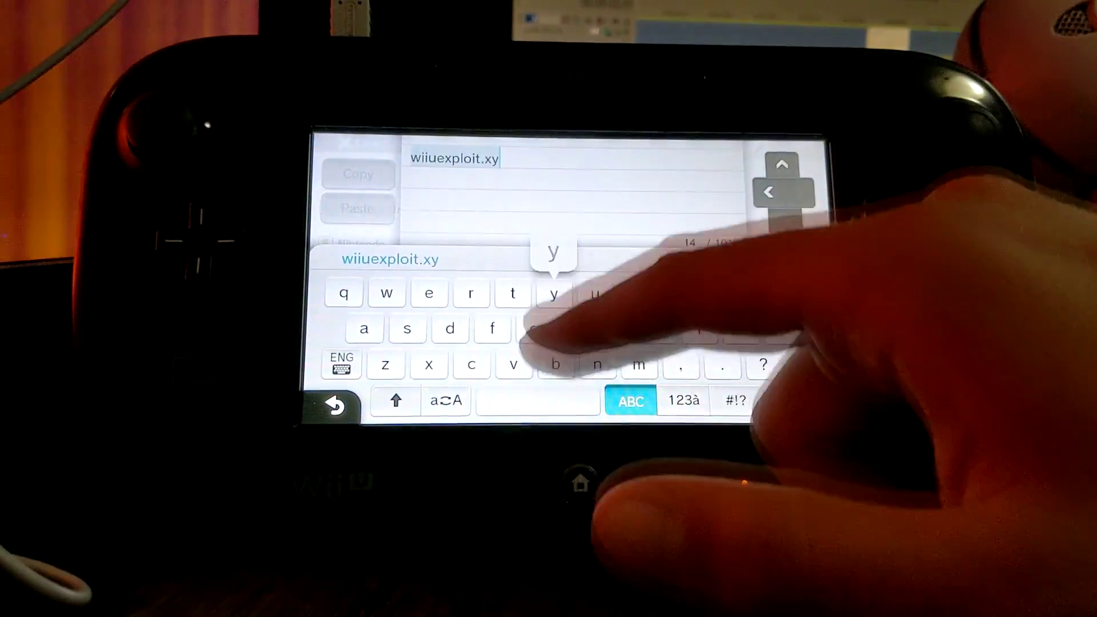
pyautogui.write('z')
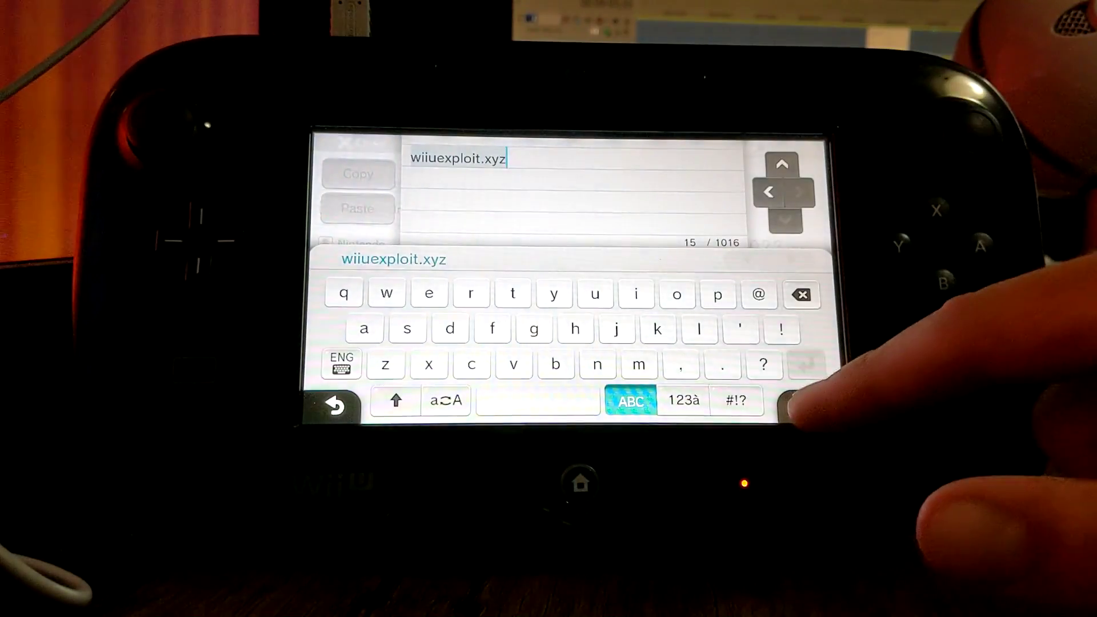
pyautogui.click(806, 403)
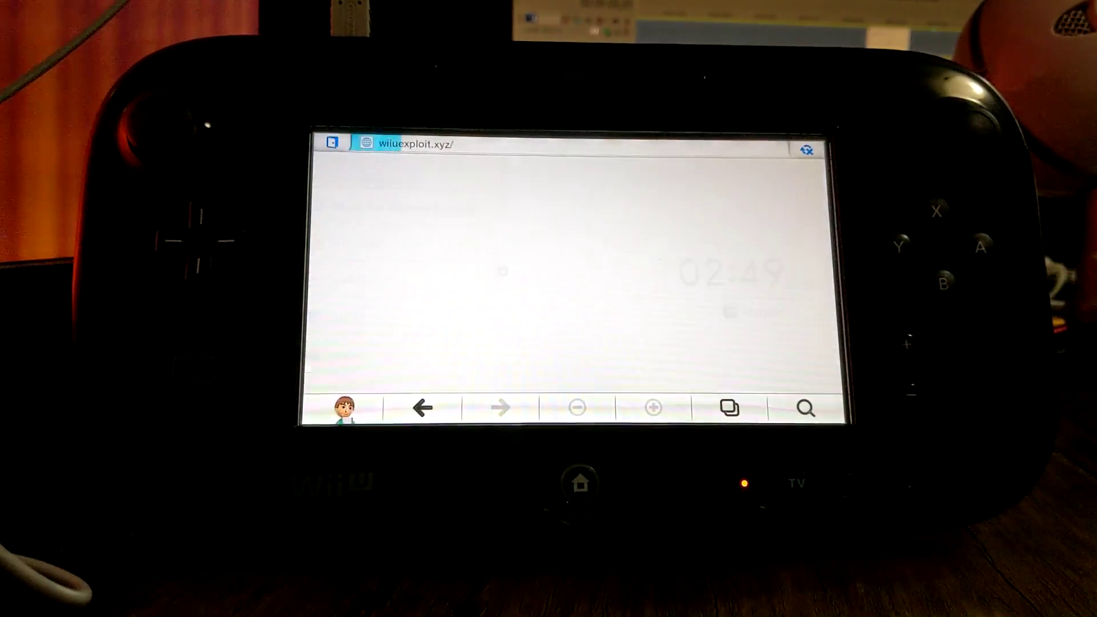
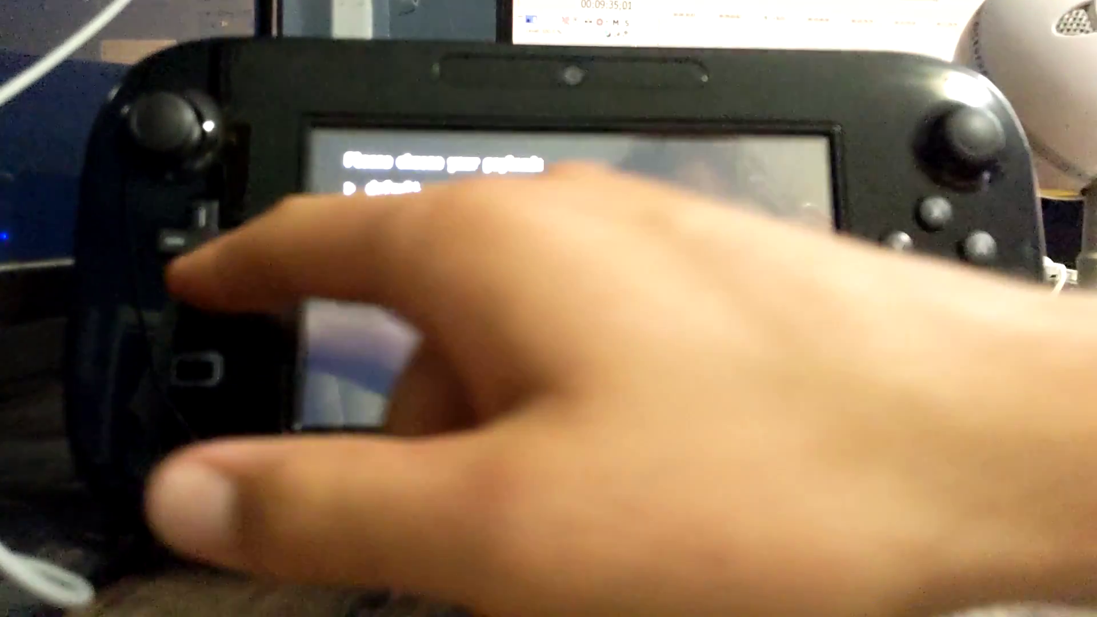
# - Load the NAND Dumper payload and launch the dump of SLC, SLCCMPT, OTP and SEEPROM, leaving MLC set to no
pyautogui.press('Down')
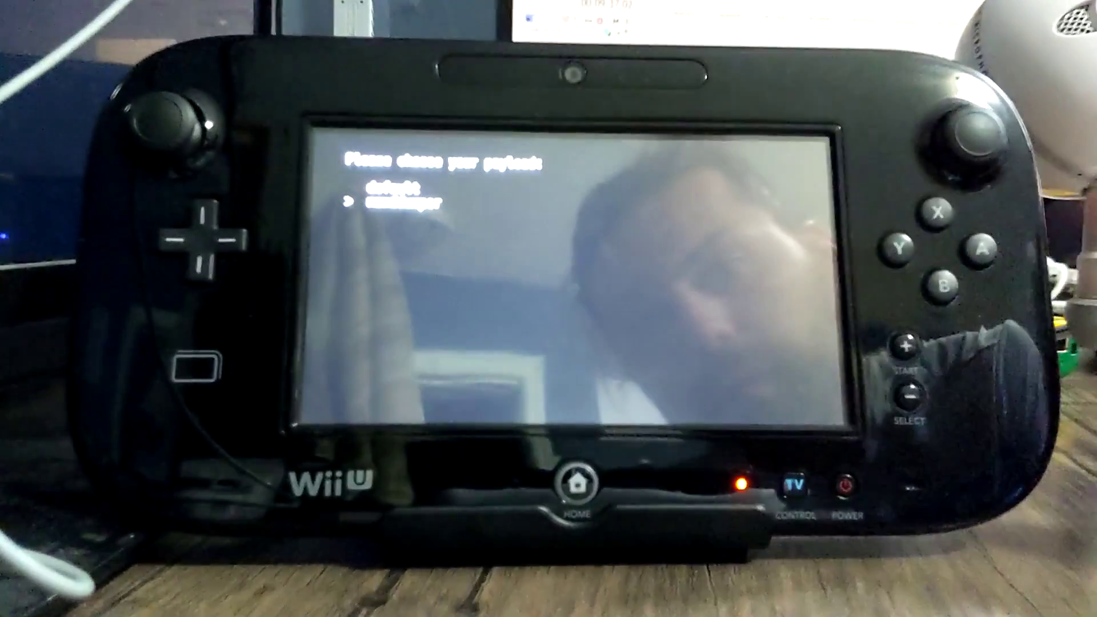
pyautogui.press('Return')
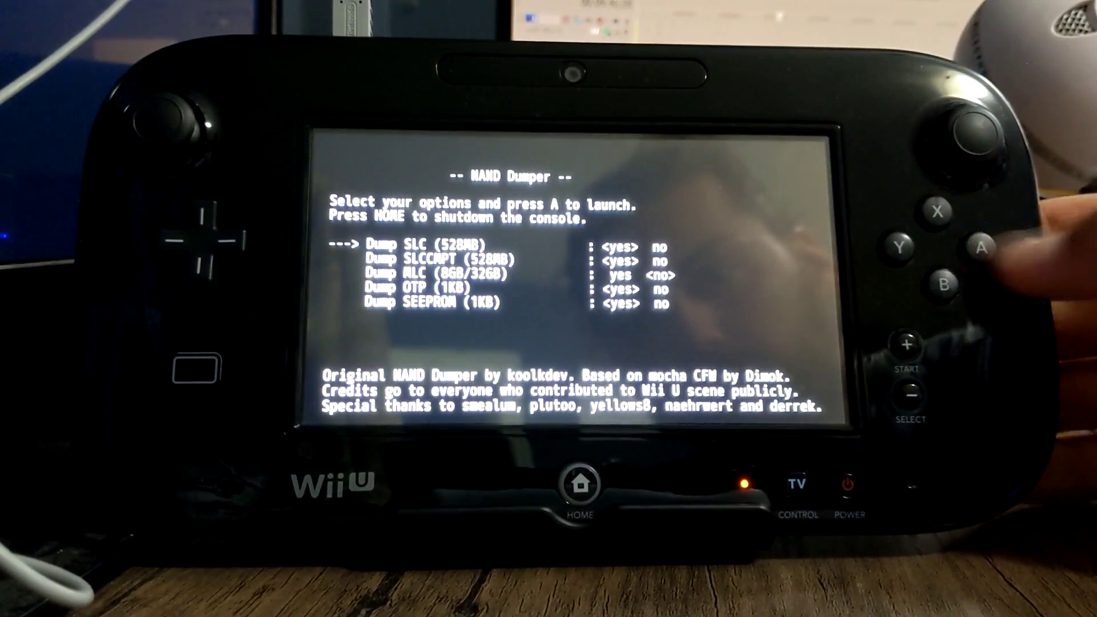
pyautogui.press('Return')
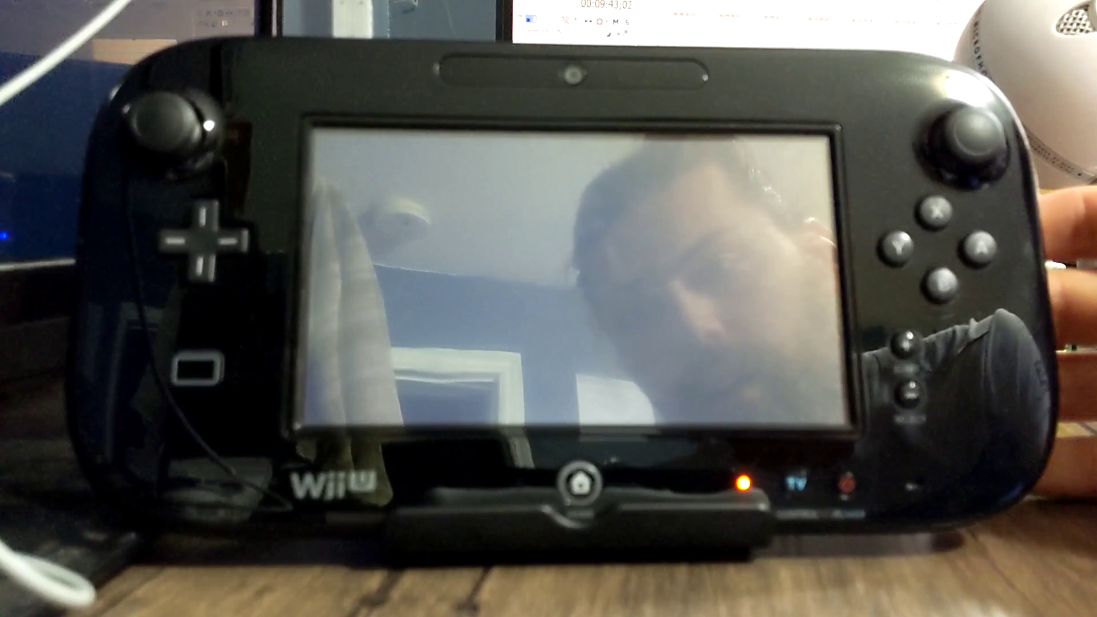